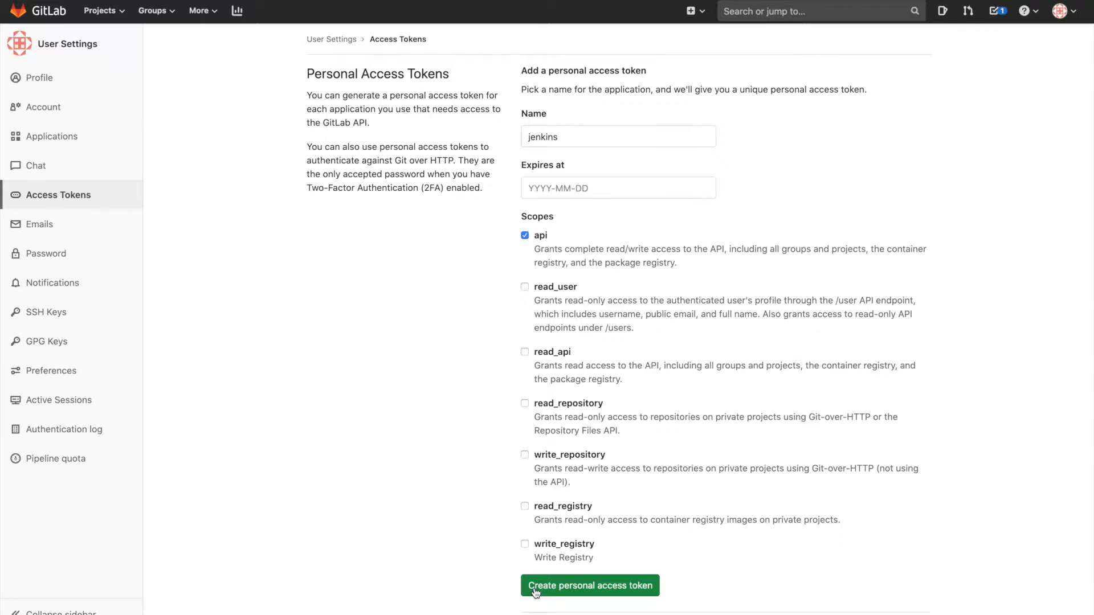
Step: Create a GitLab personal access token named jenkins with the api scope
{"action": "left_click", "coordinate": [536, 586]}
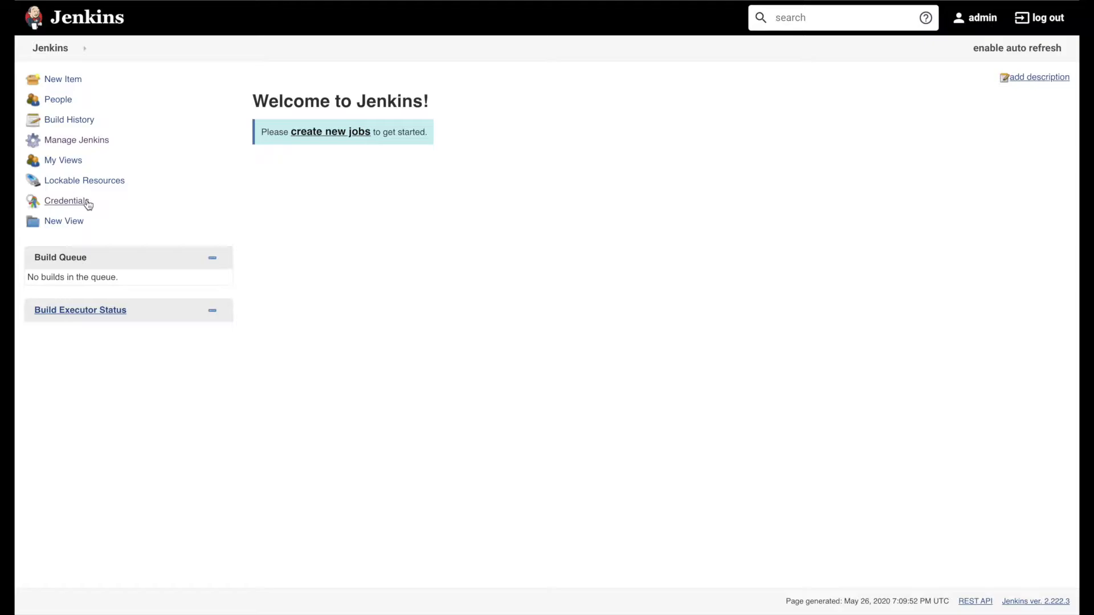
Step: Start a new GitLab API token credential in Jenkins' global credentials domain
{"action": "left_click", "coordinate": [87, 204]}
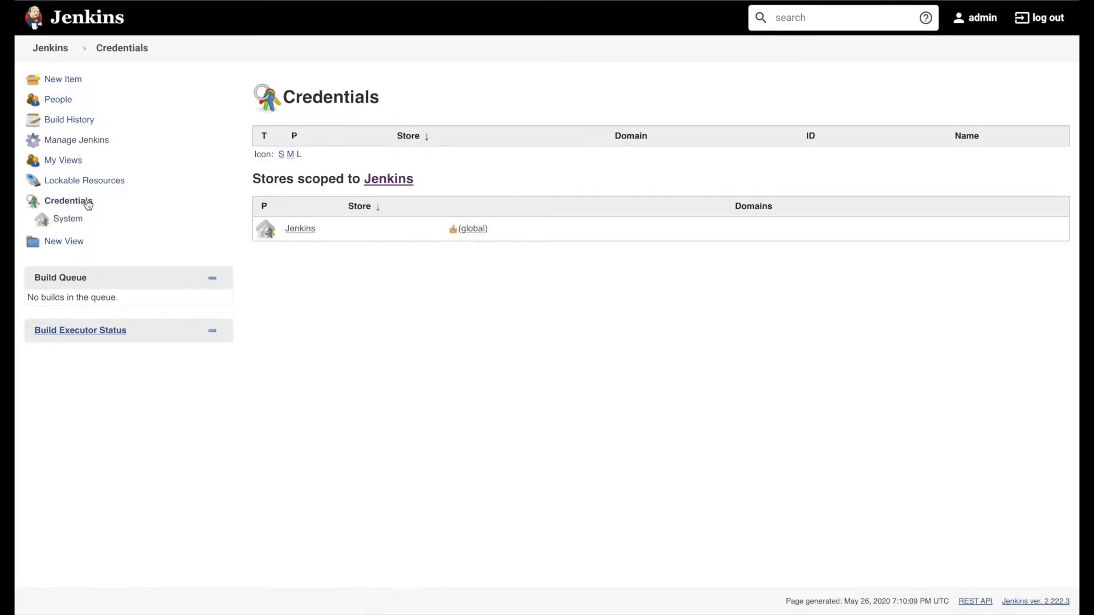
{"action": "left_click", "coordinate": [298, 229]}
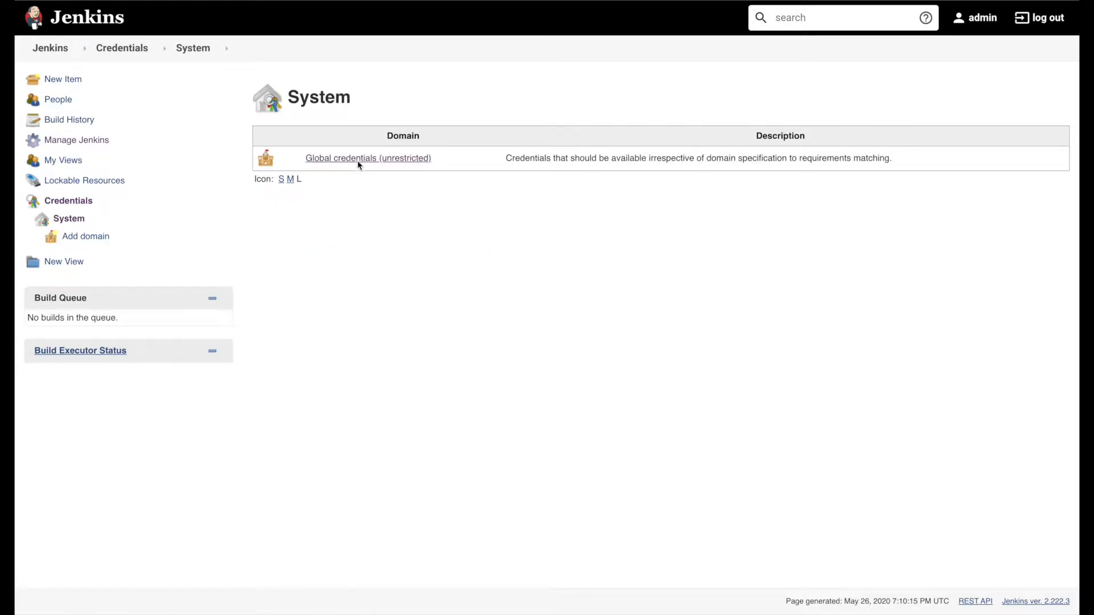
{"action": "left_click", "coordinate": [361, 160]}
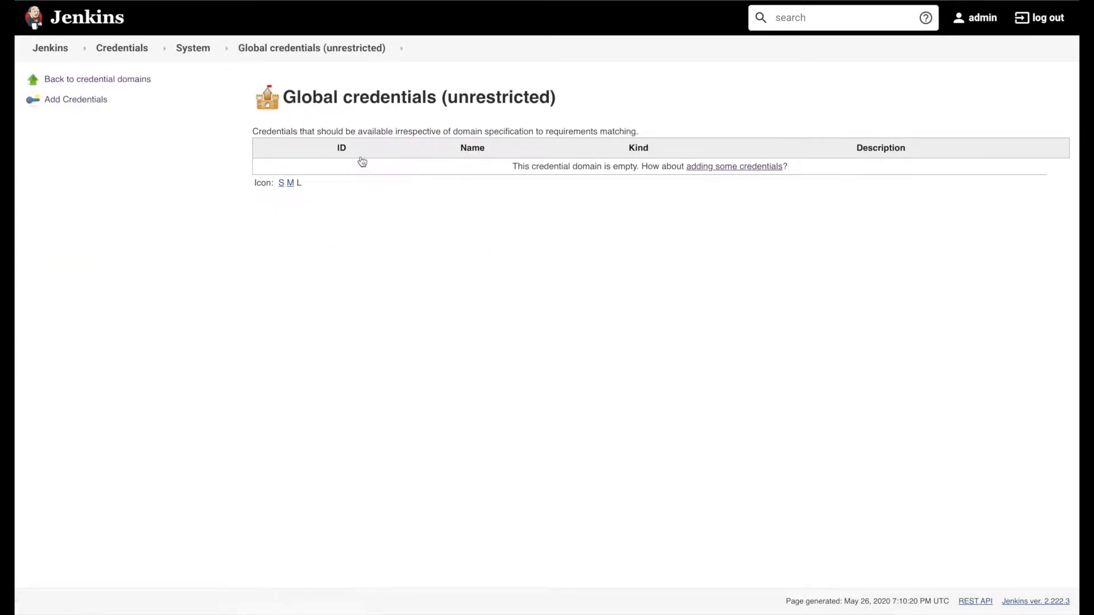
{"action": "left_click", "coordinate": [95, 101]}
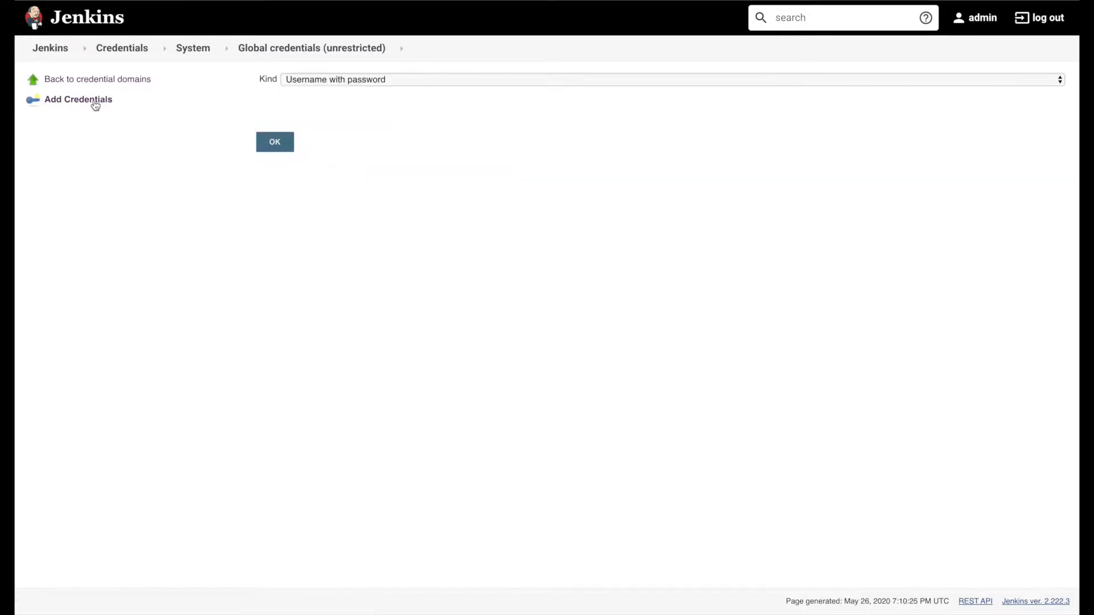
{"action": "left_click", "coordinate": [312, 88]}
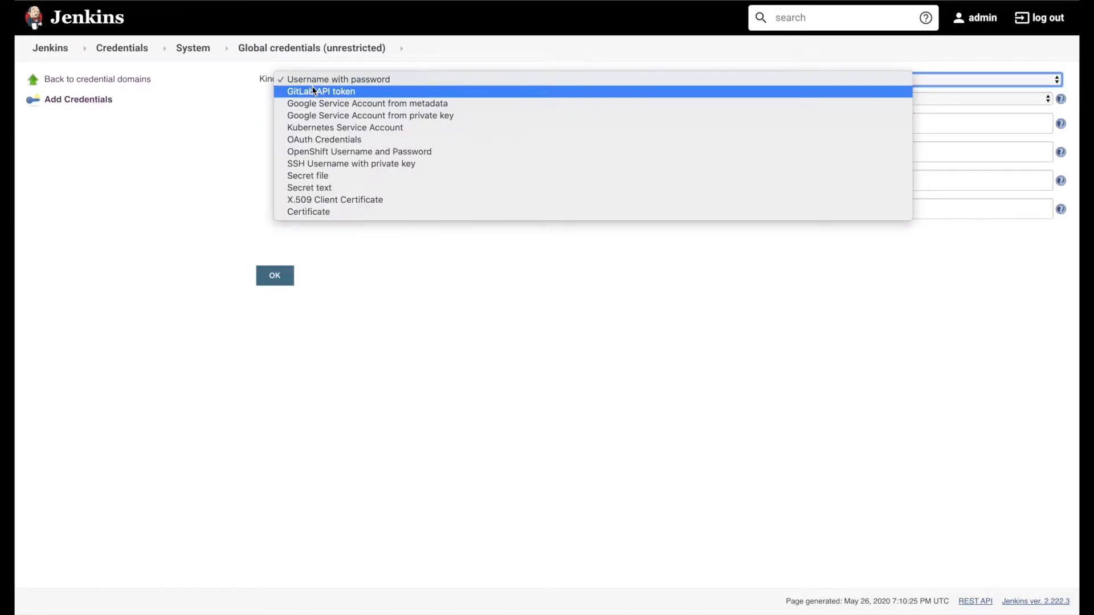
{"action": "left_click", "coordinate": [313, 90]}
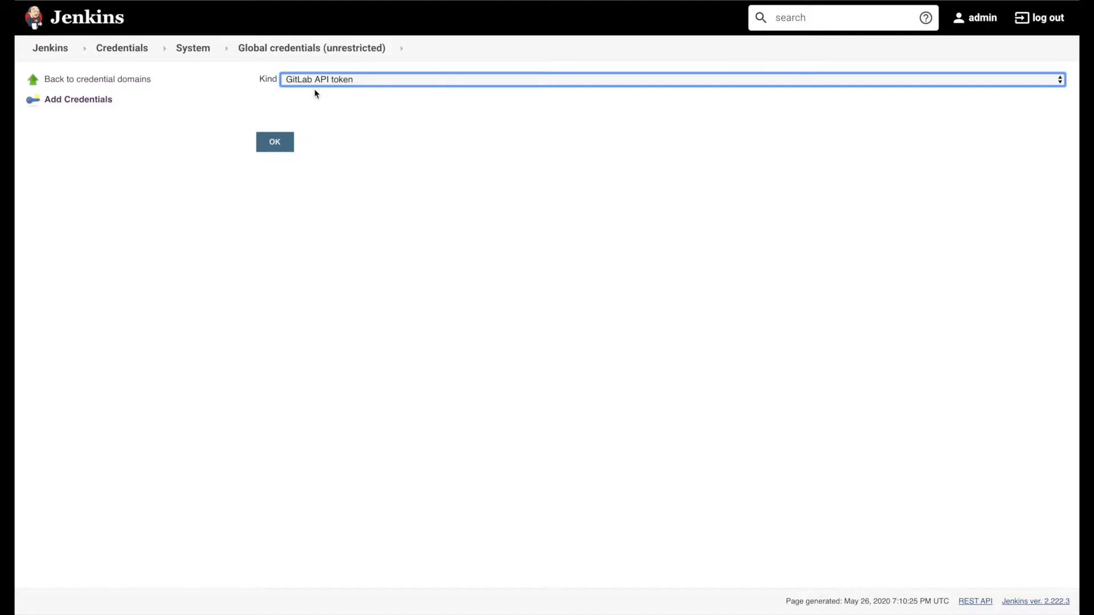
{"action": "left_click", "coordinate": [330, 97]}
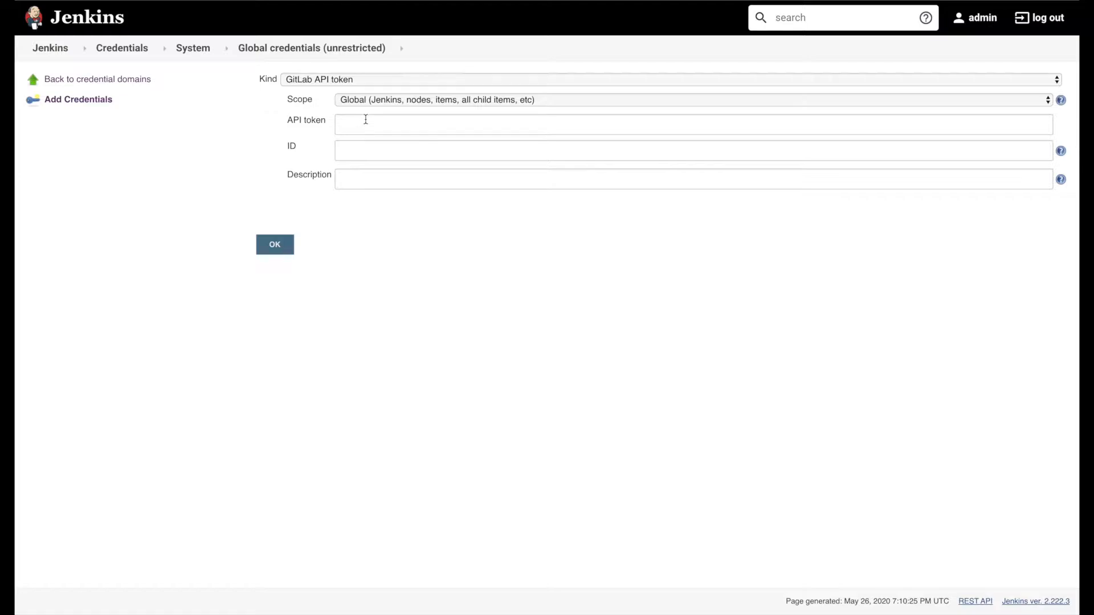
Step: Paste the token, set description 'integ_jenkins API Credentials' and ID integ_jenkins, and save
{"action": "left_click", "coordinate": [416, 124]}
{"action": "key", "text": "ctrl+v"}
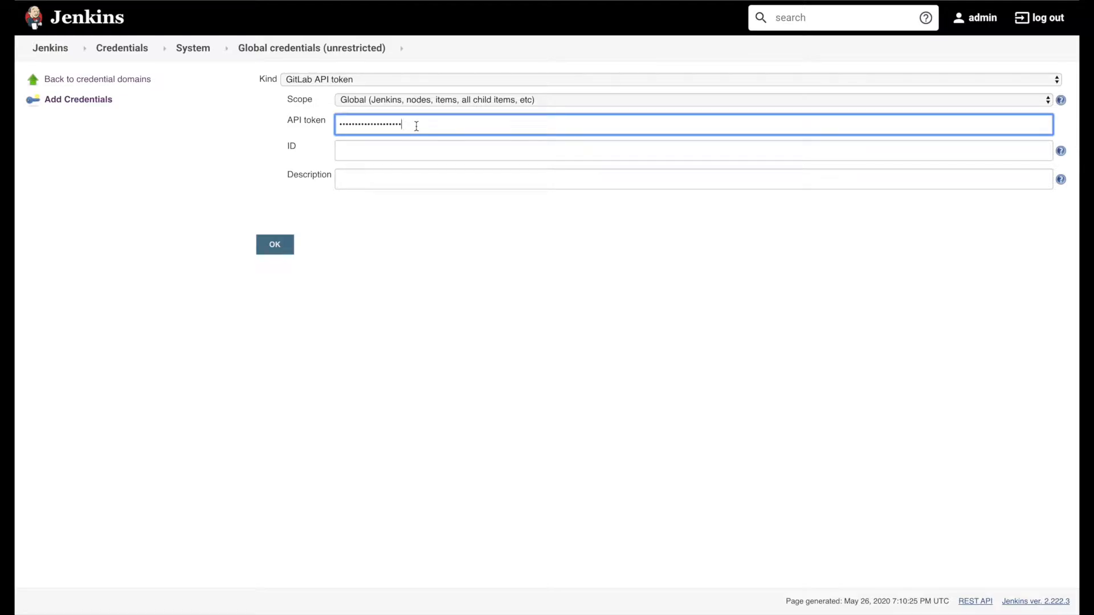
{"action": "left_click", "coordinate": [378, 176]}
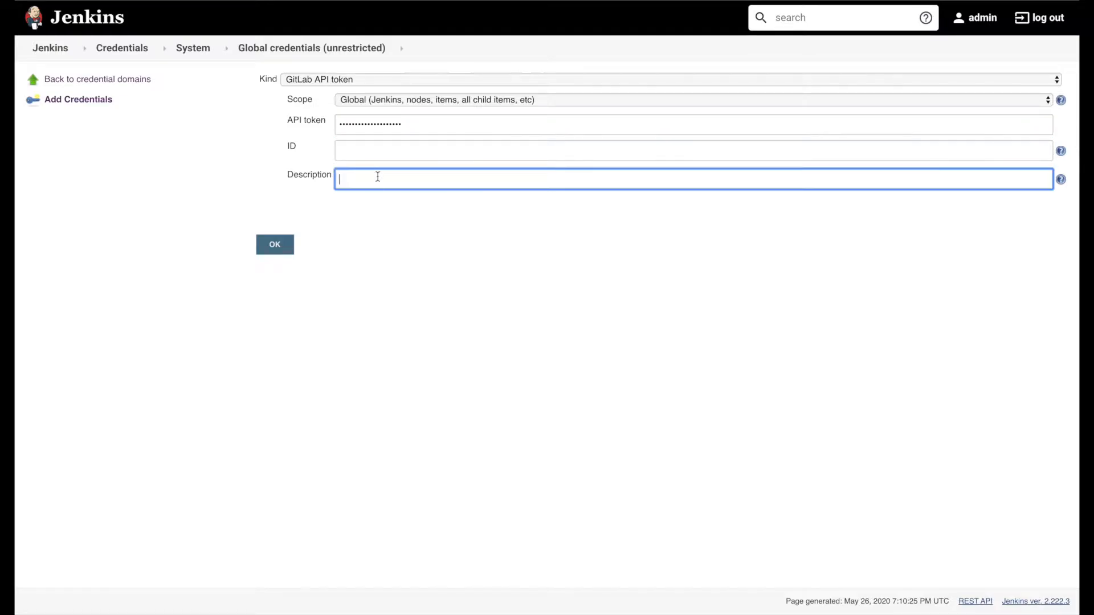
{"action": "key", "text": "ctrl+v"}
{"action": "double_click", "coordinate": [390, 178]}
{"action": "key", "text": "ctrl+c"}
{"action": "left_click", "coordinate": [353, 157]}
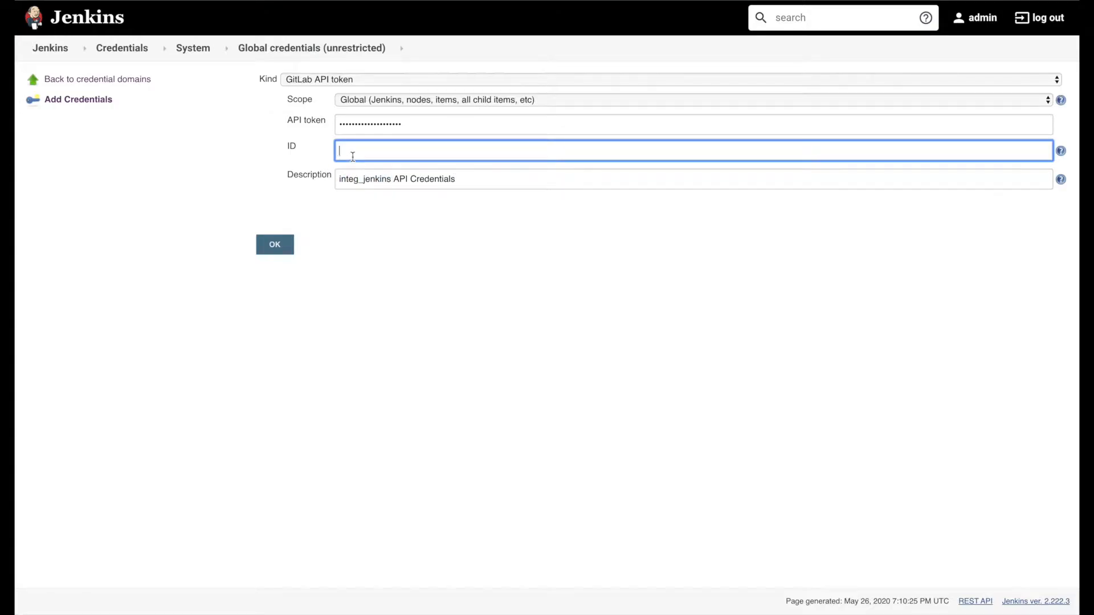
{"action": "key", "text": "ctrl+v"}
{"action": "left_click", "coordinate": [274, 245]}
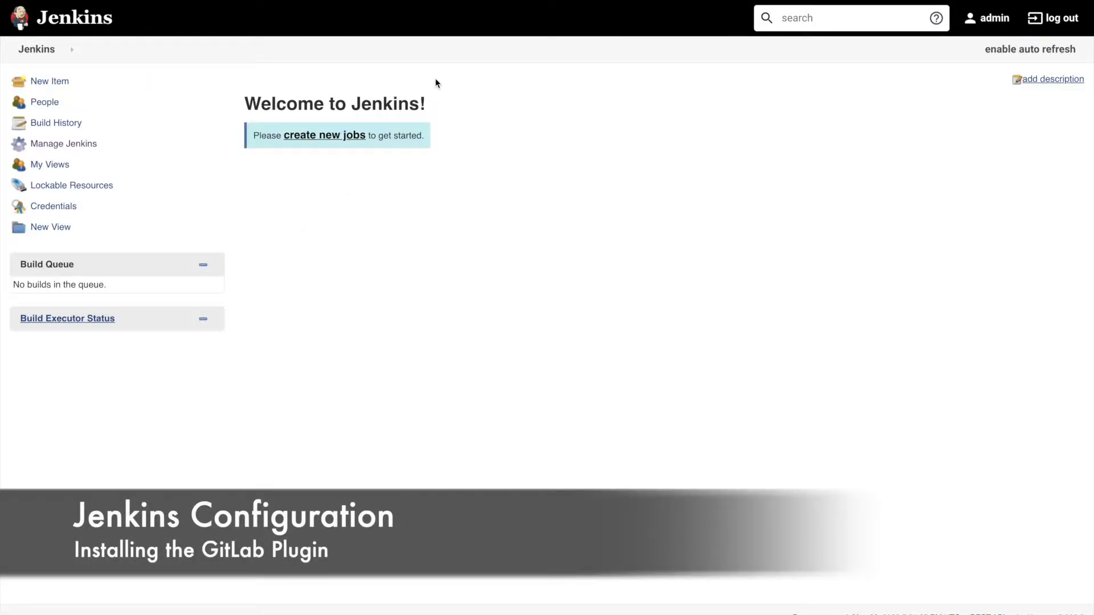
Step: Install the GitLab plugin from the available plugins, restarting Jenkins once installation finishes
{"action": "left_click", "coordinate": [91, 144]}
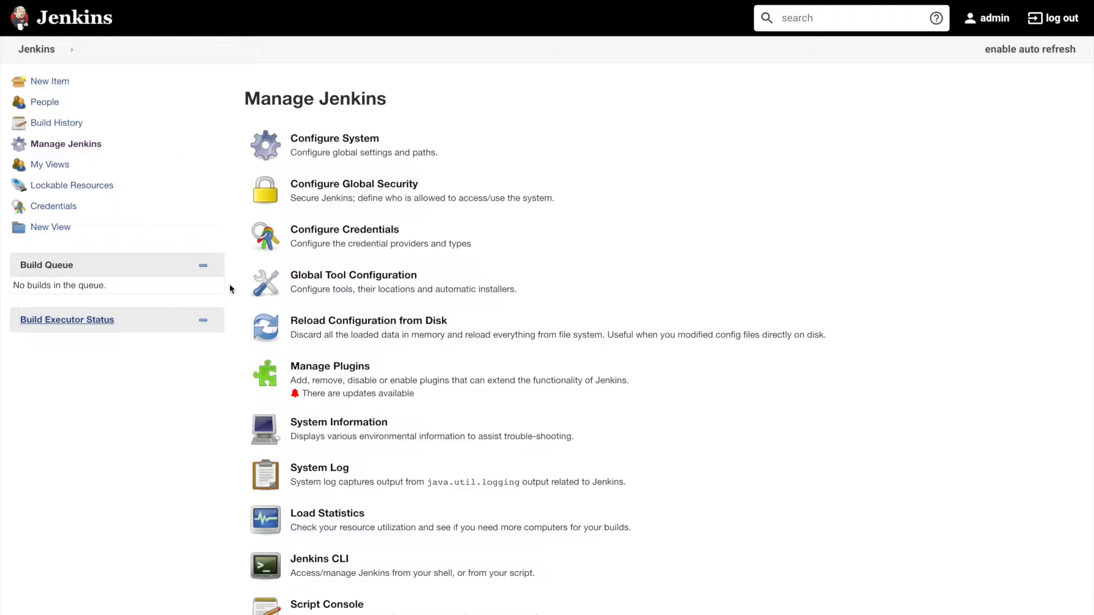
{"action": "left_click", "coordinate": [321, 371]}
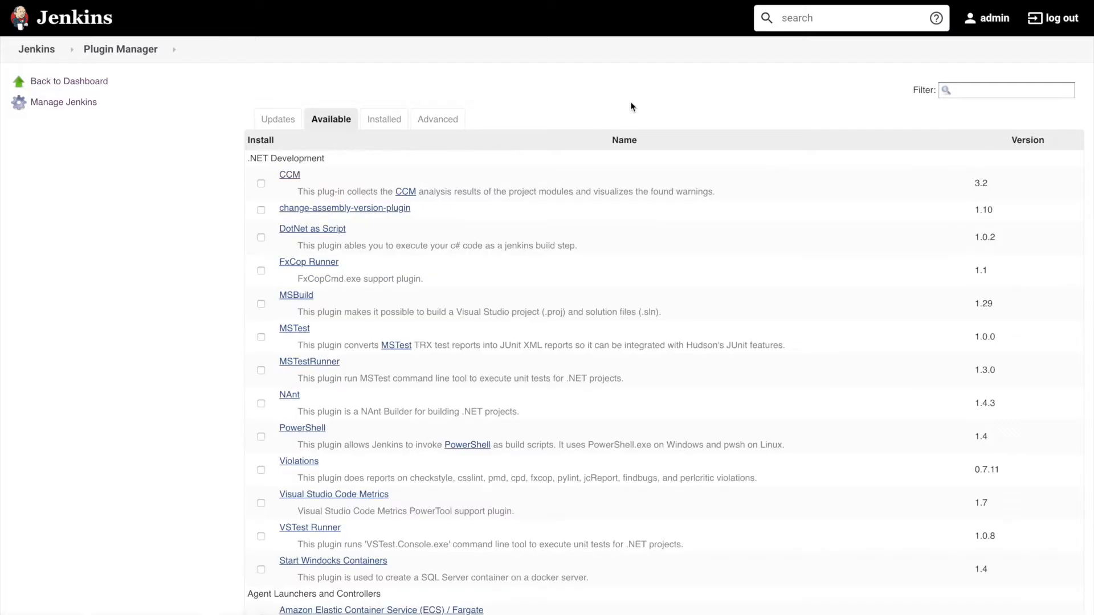
{"action": "left_click", "coordinate": [968, 90]}
{"action": "type", "text": "GitLab"}
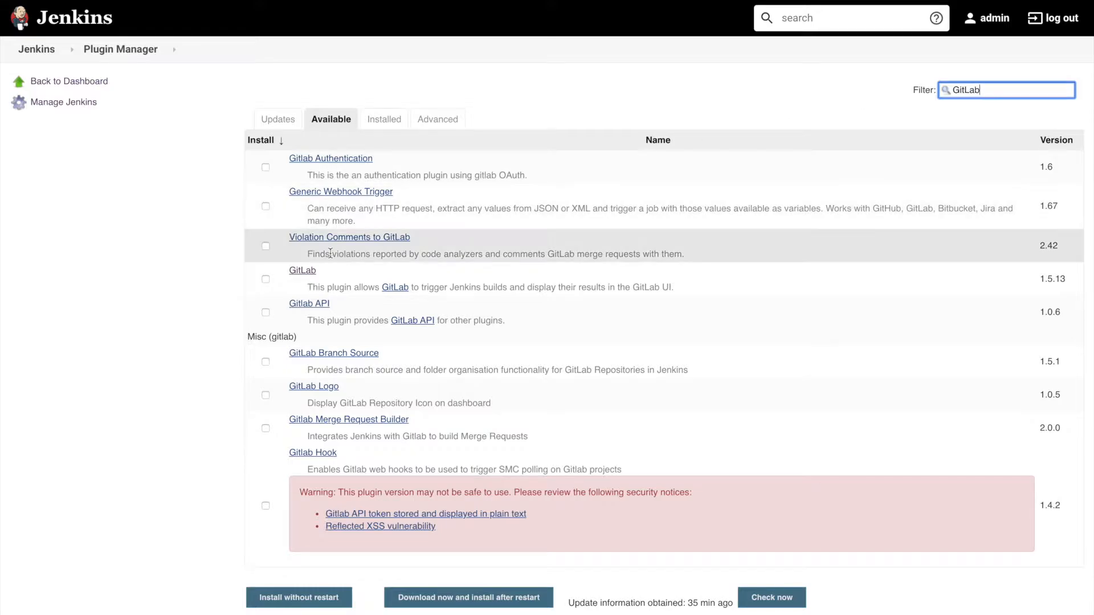
{"action": "left_click", "coordinate": [265, 279]}
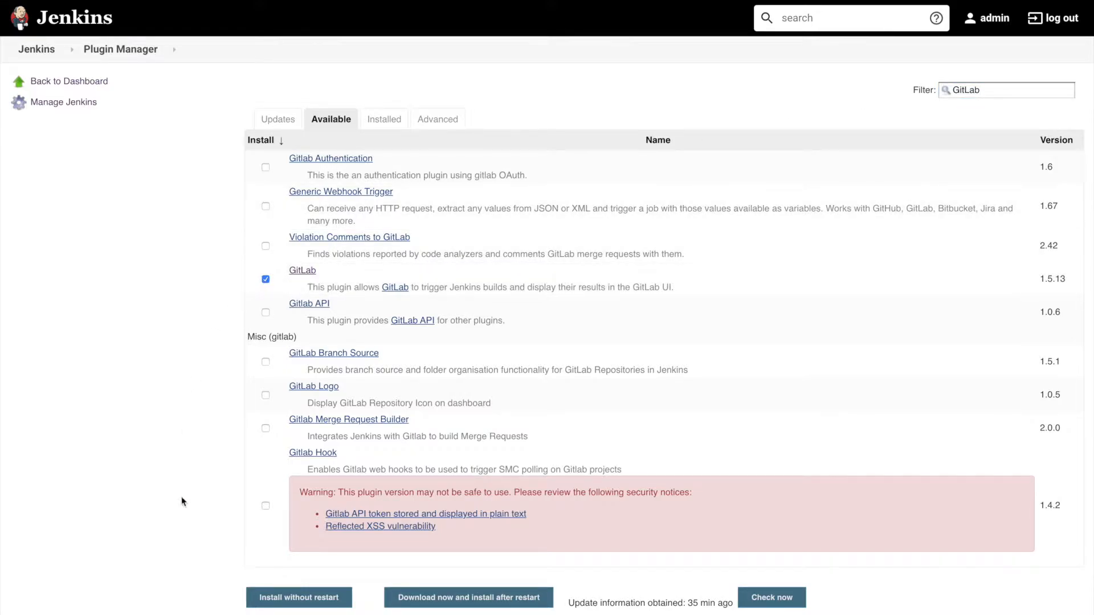
{"action": "left_click", "coordinate": [431, 603]}
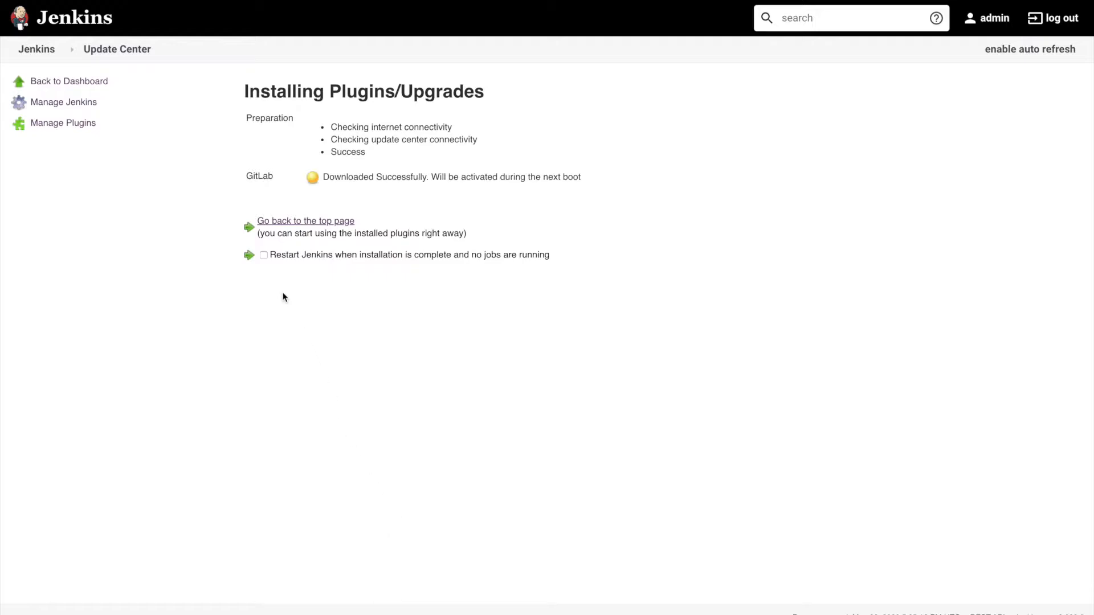
{"action": "left_click", "coordinate": [265, 256]}
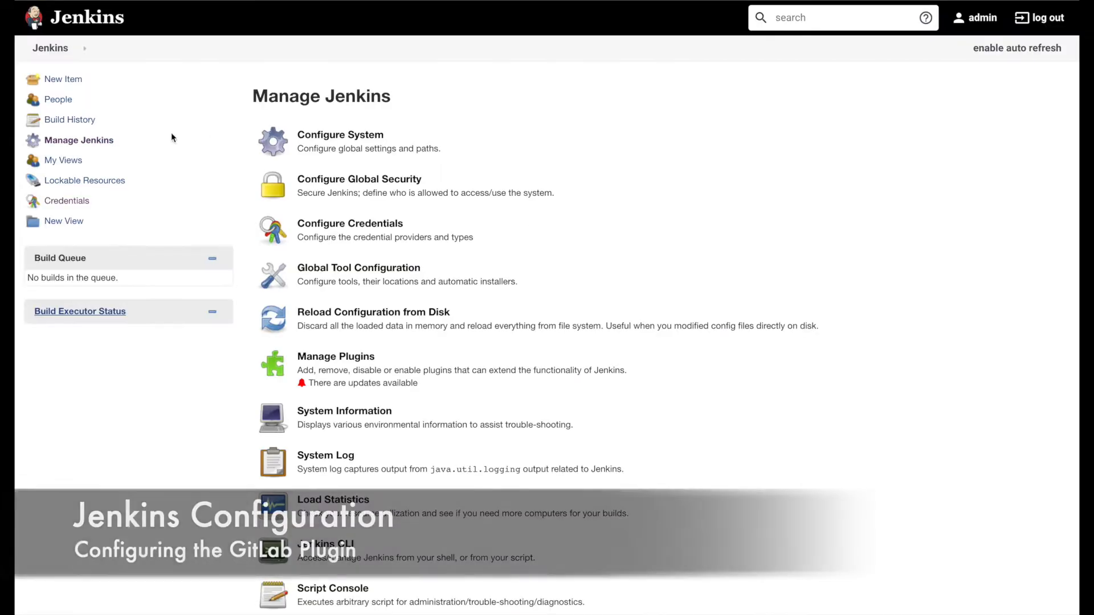
Step: Add a GitLab connection named GitLab Core US in the system configuration
{"action": "left_click", "coordinate": [301, 139]}
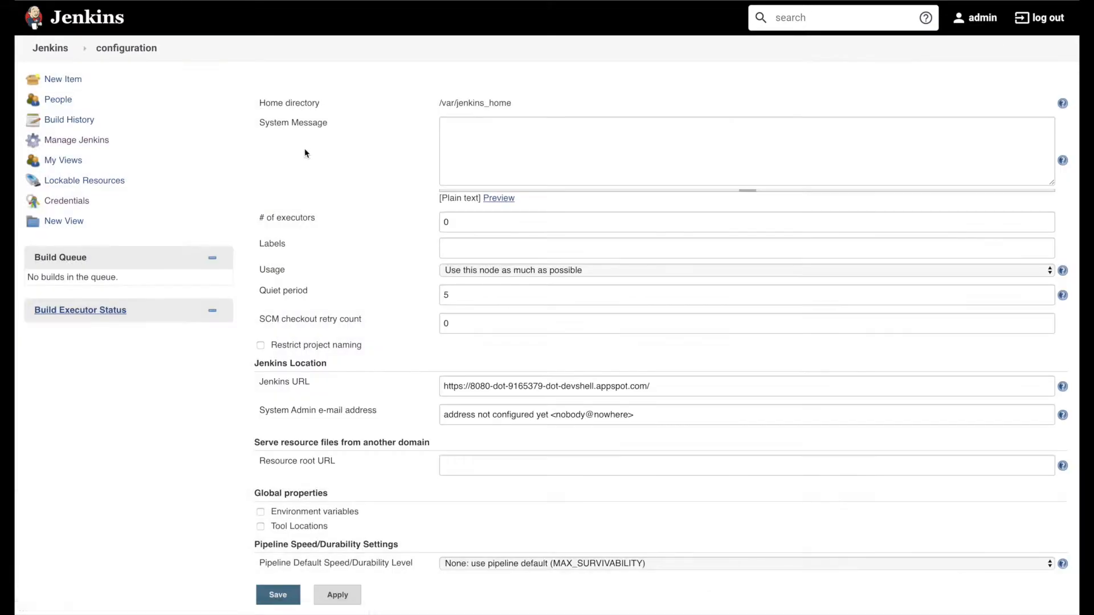
{"action": "scroll", "coordinate": [314, 188], "scroll_direction": "down", "scroll_amount": 7}
{"action": "scroll", "coordinate": [317, 224], "scroll_direction": "down", "scroll_amount": 3}
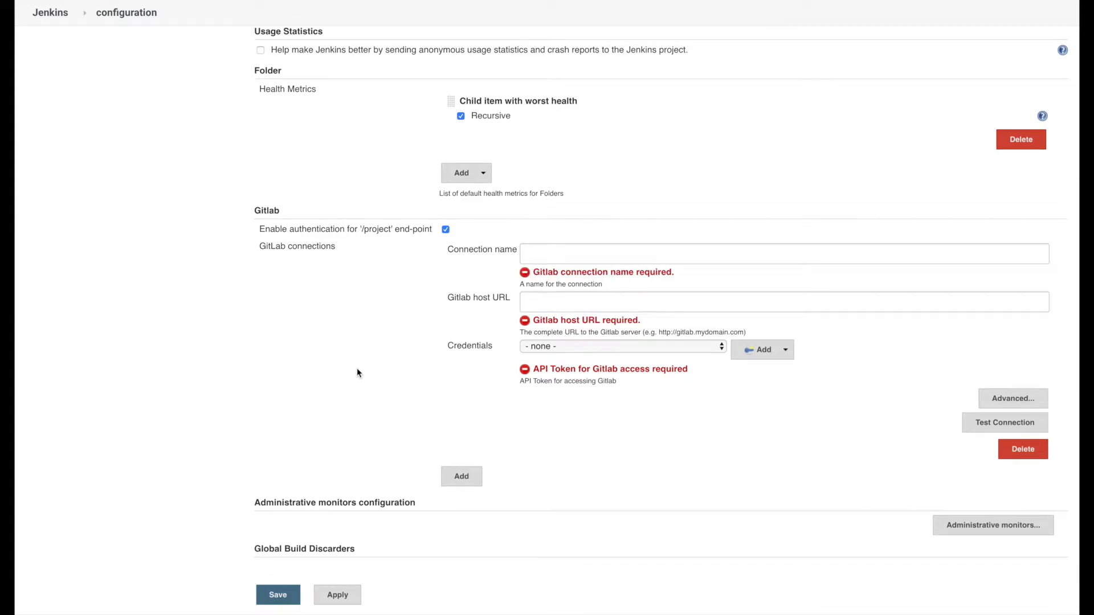
{"action": "left_click", "coordinate": [548, 259]}
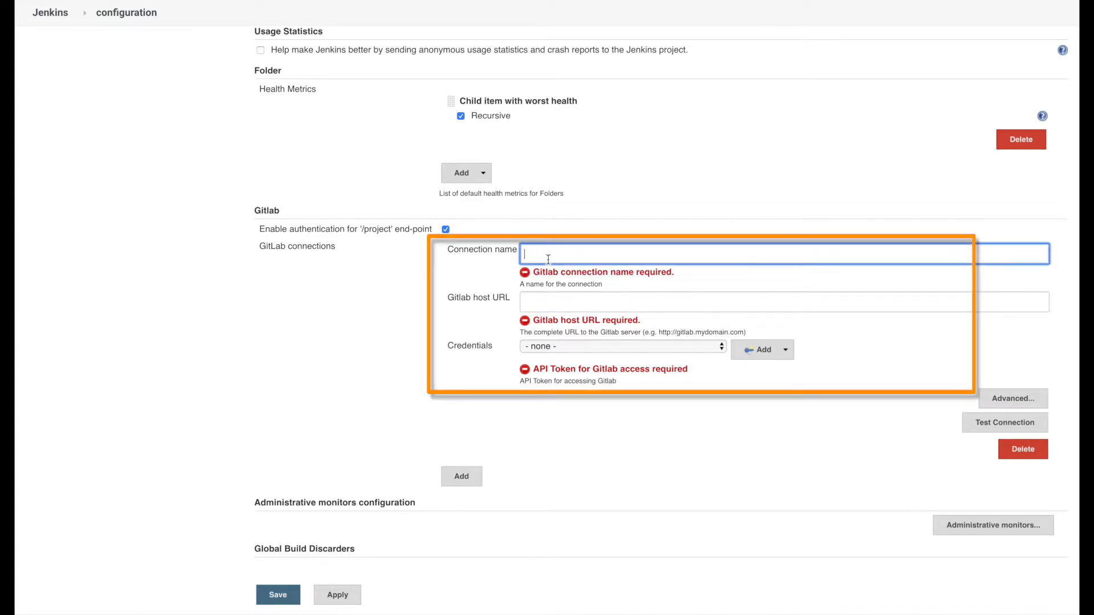
{"action": "type", "text": "GitLab Core US"}
{"action": "left_click", "coordinate": [562, 301]}
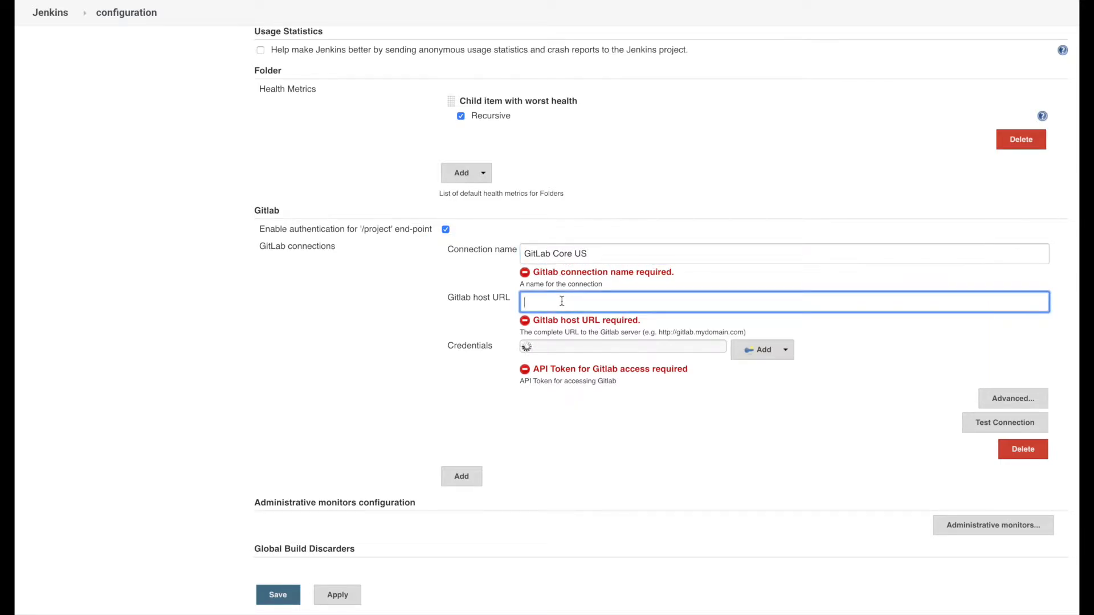
{"action": "type", "text": "https://gitlab-core.us.gitlabdemo.cloud"}
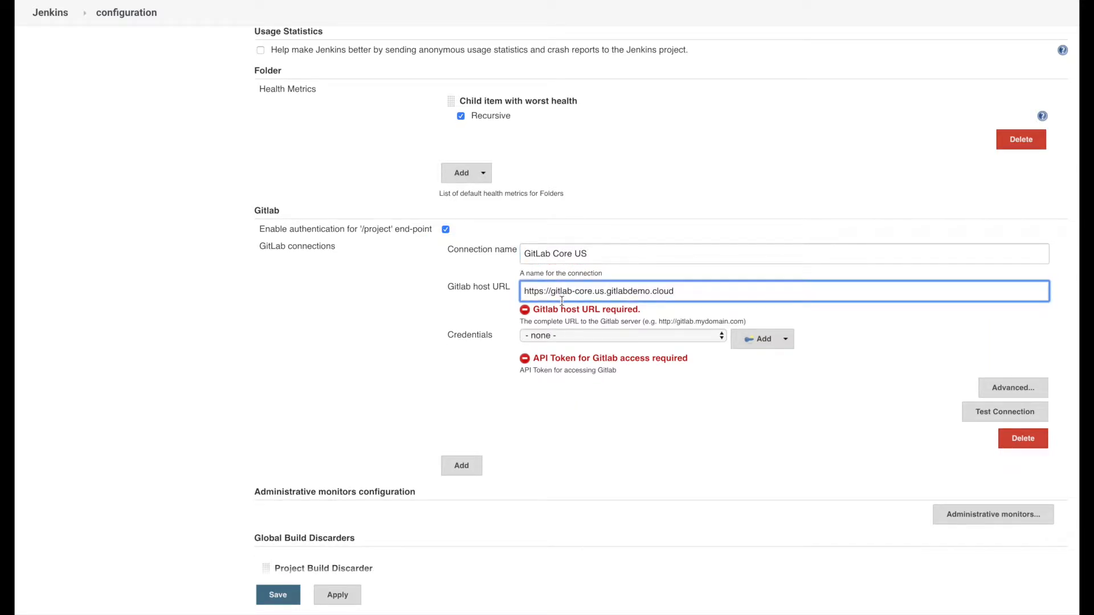
{"action": "left_click", "coordinate": [565, 335]}
{"action": "left_click", "coordinate": [565, 336]}
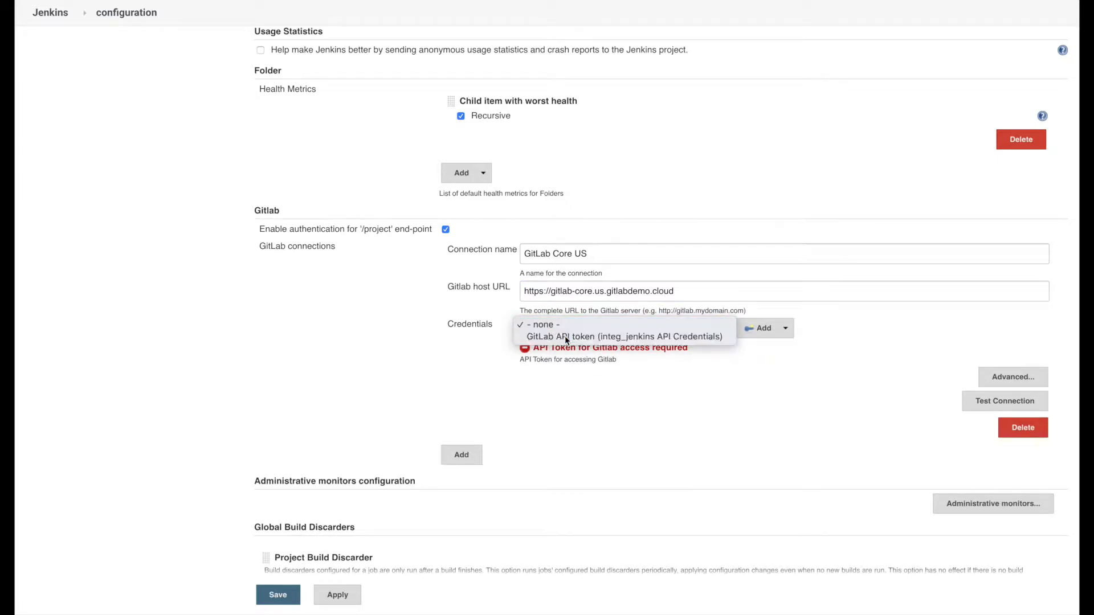
{"action": "left_click", "coordinate": [652, 394]}
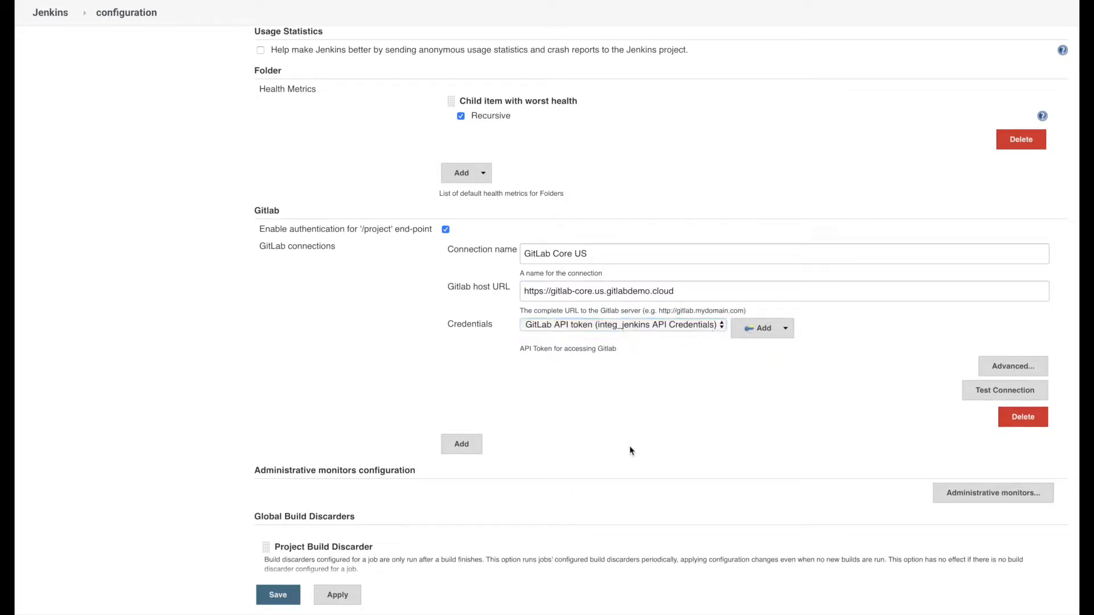
{"action": "left_click", "coordinate": [295, 599]}
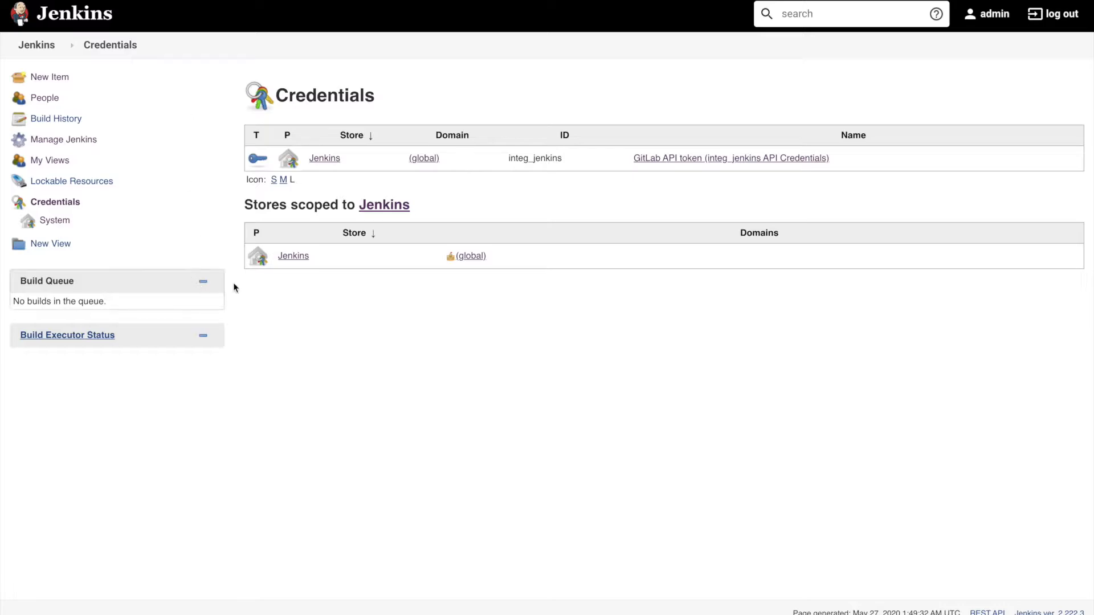
Step: Add a global username-with-password credential with username integ_jenkins and its password
{"action": "left_click", "coordinate": [297, 261]}
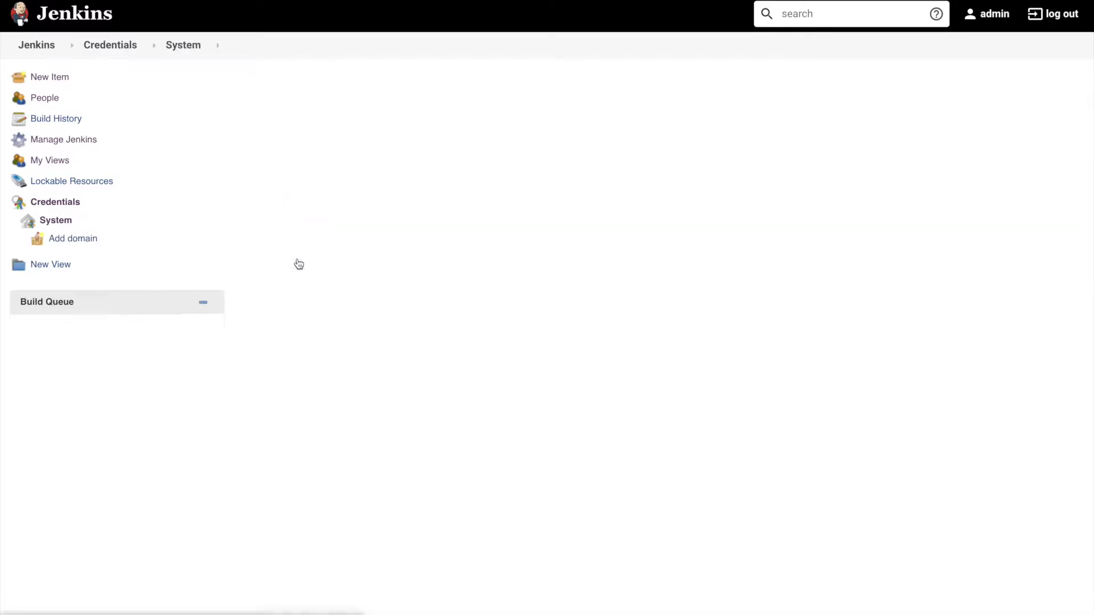
{"action": "left_click", "coordinate": [342, 161]}
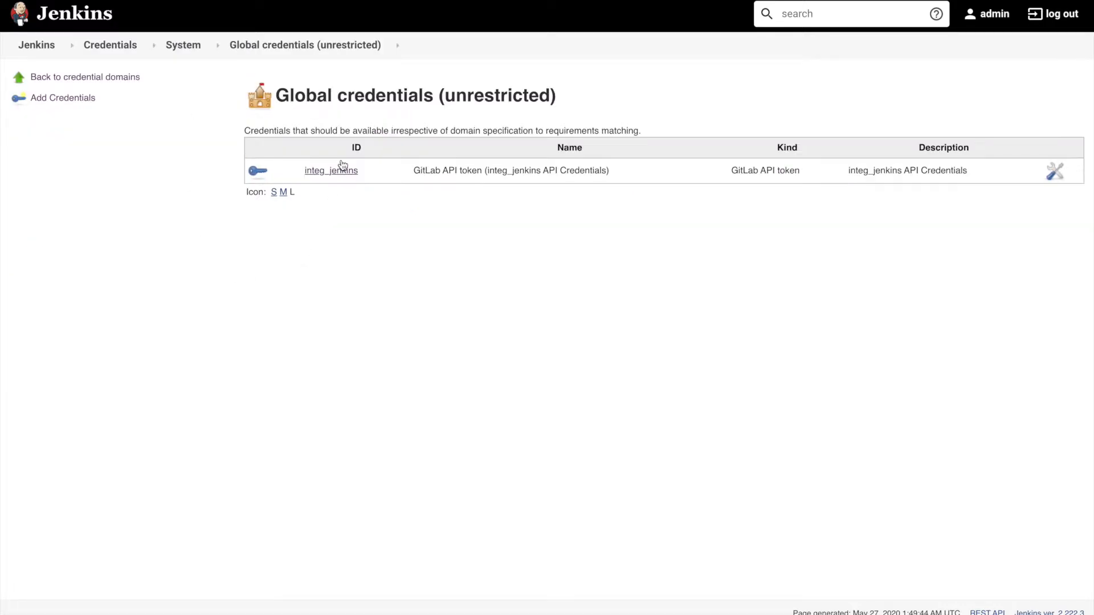
{"action": "left_click", "coordinate": [86, 102]}
{"action": "left_click", "coordinate": [335, 121]}
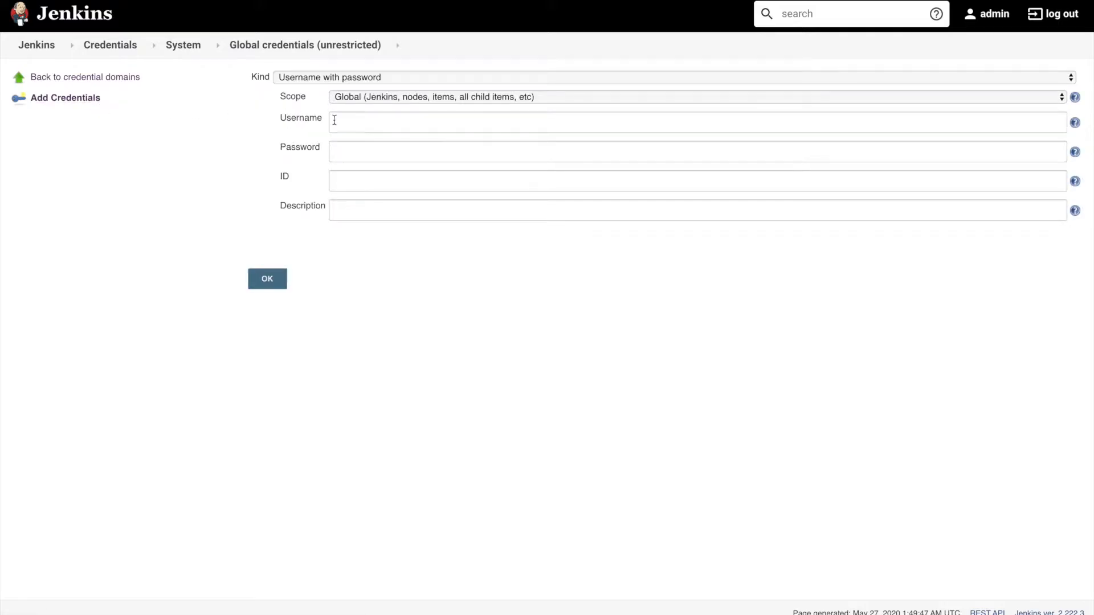
{"action": "type", "text": "integ_jenkins"}
{"action": "left_click", "coordinate": [364, 147]}
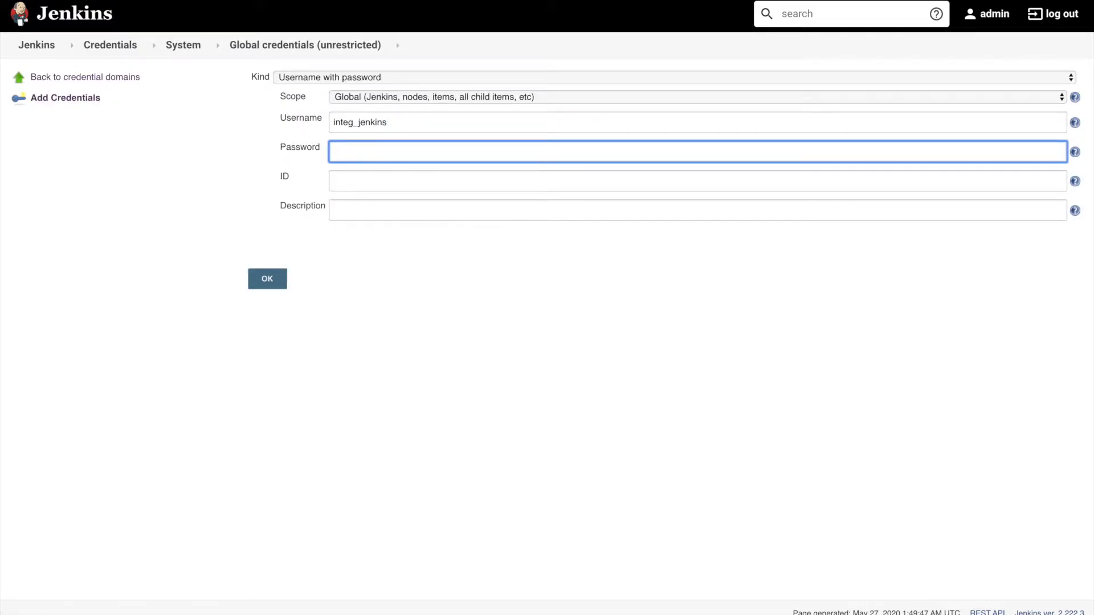
{"action": "type", "text": "*********"}
Step: Give the credential ID integ_jenkins_pass and description integ_jenkins_password, then save it
{"action": "left_click", "coordinate": [392, 176]}
{"action": "type", "text": "integ_jenkins"}
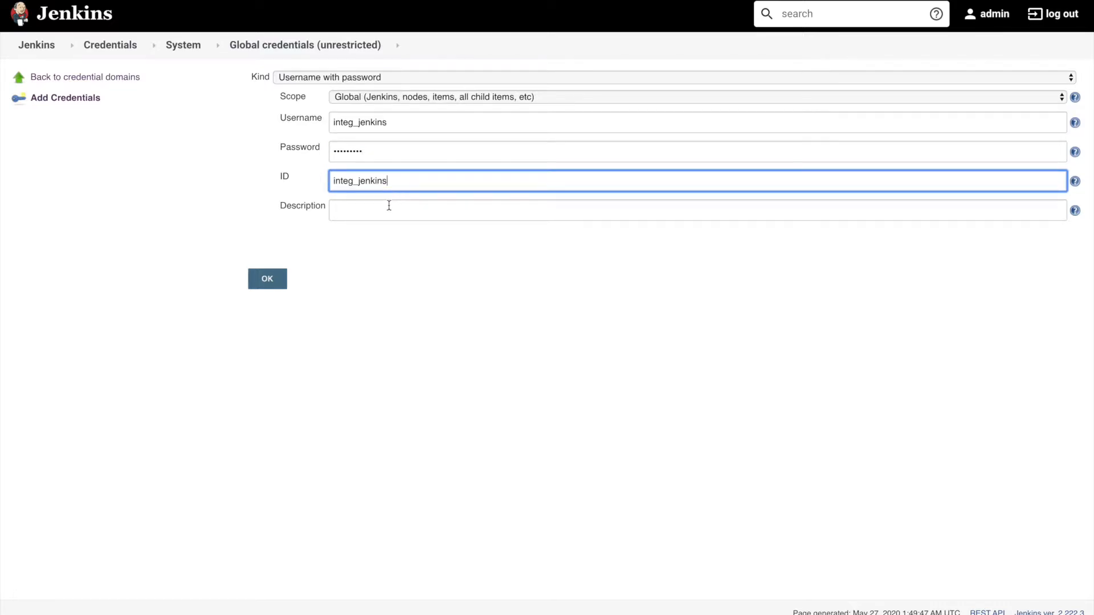
{"action": "type", "text": "_pass"}
{"action": "left_click_drag", "start_coordinate": [420, 183], "coordinate": [305, 179]}
{"action": "key", "text": "ctrl+c"}
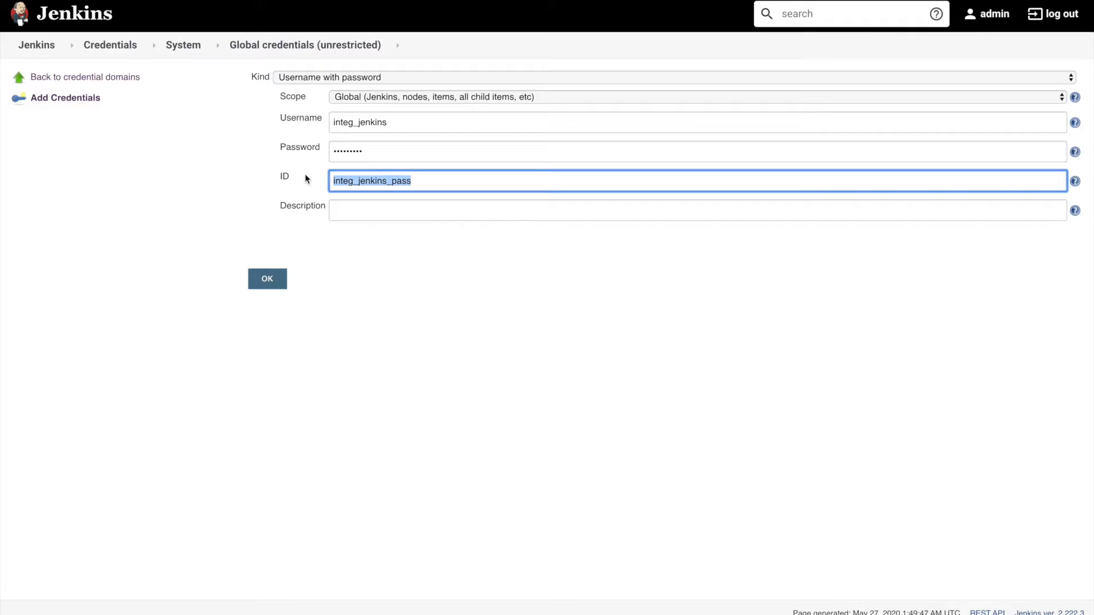
{"action": "left_click", "coordinate": [353, 206]}
{"action": "key", "text": "ctrl+v"}
{"action": "type", "text": "word"}
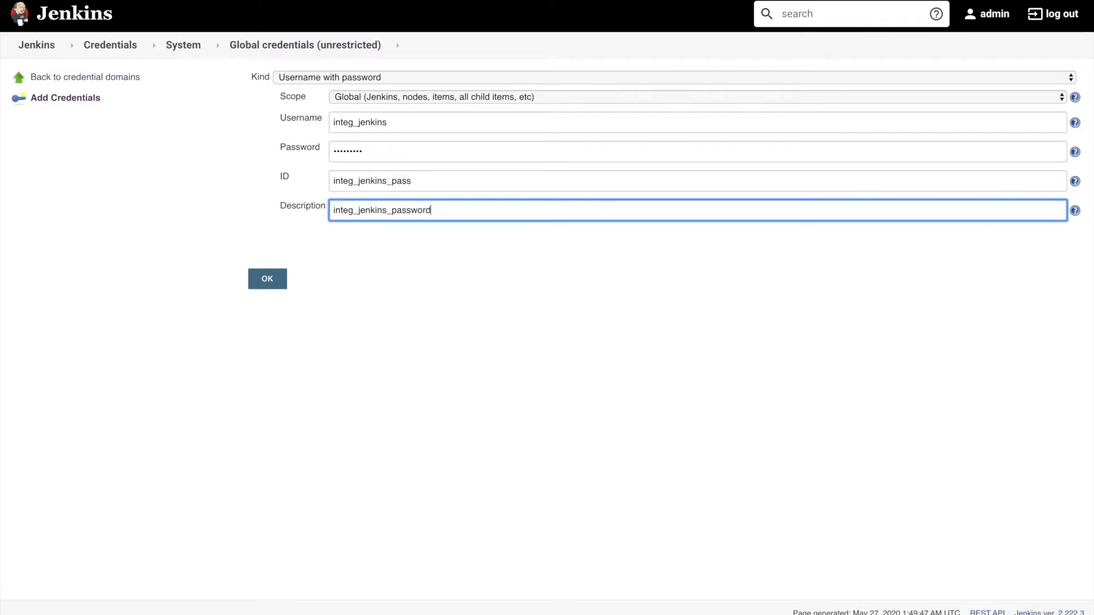
{"action": "left_click", "coordinate": [272, 281]}
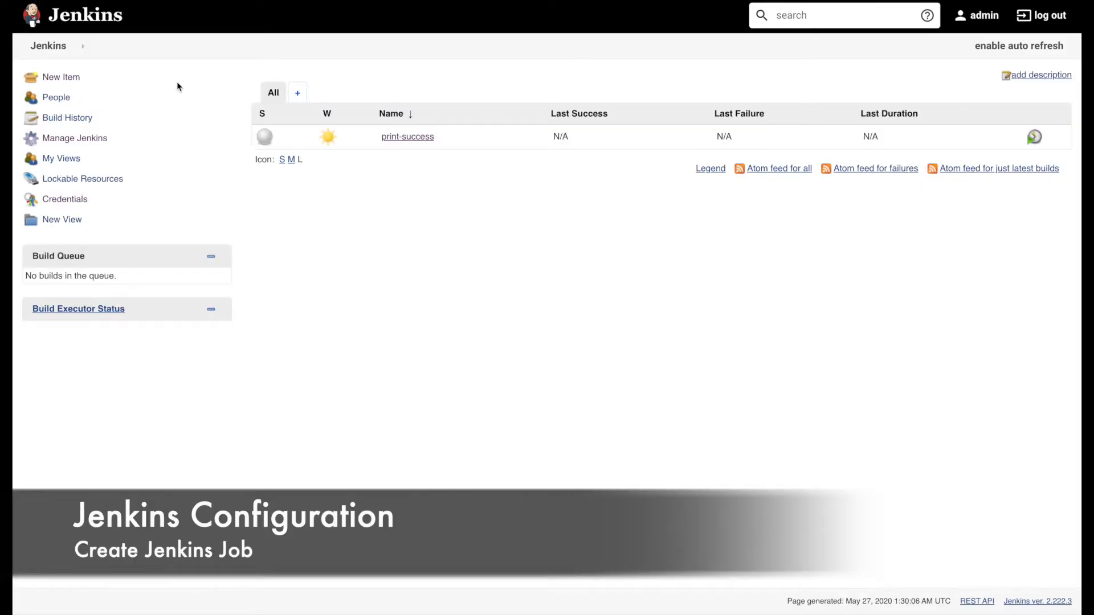
{"action": "left_click", "coordinate": [74, 78]}
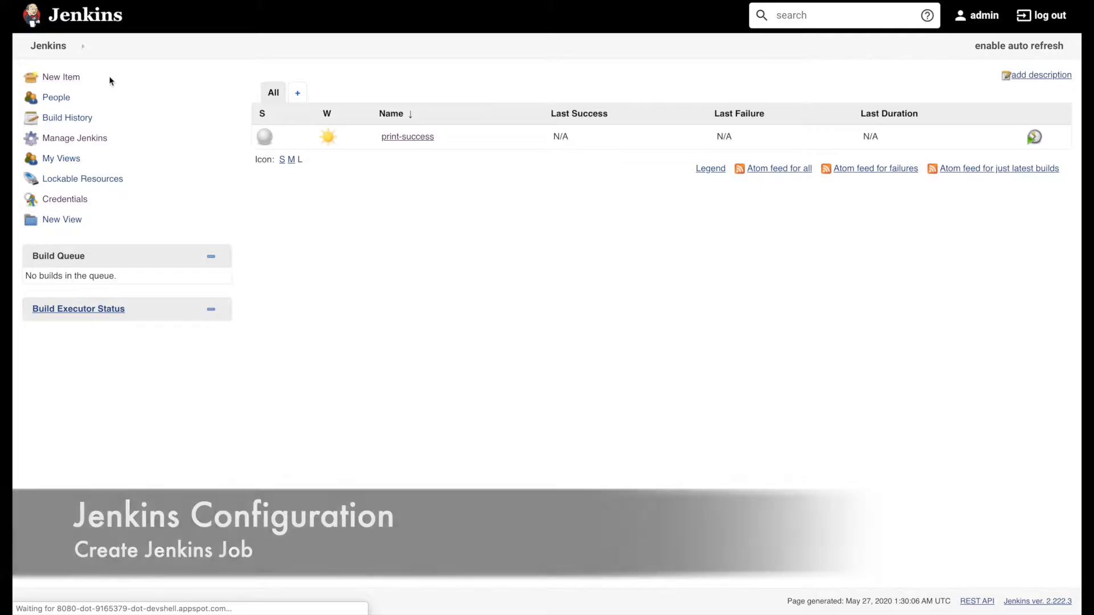
Step: Create a freestyle job named tutorial-app-jenkins-pipeline
{"action": "type", "text": "tutorial-app-jenkins-pipeline"}
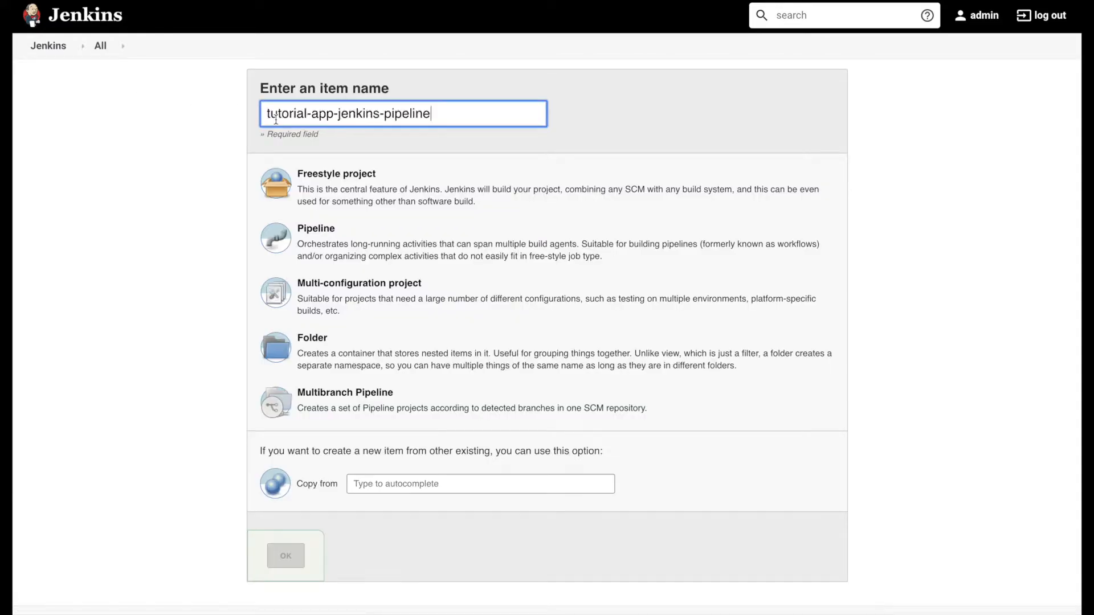
{"action": "left_click", "coordinate": [276, 176]}
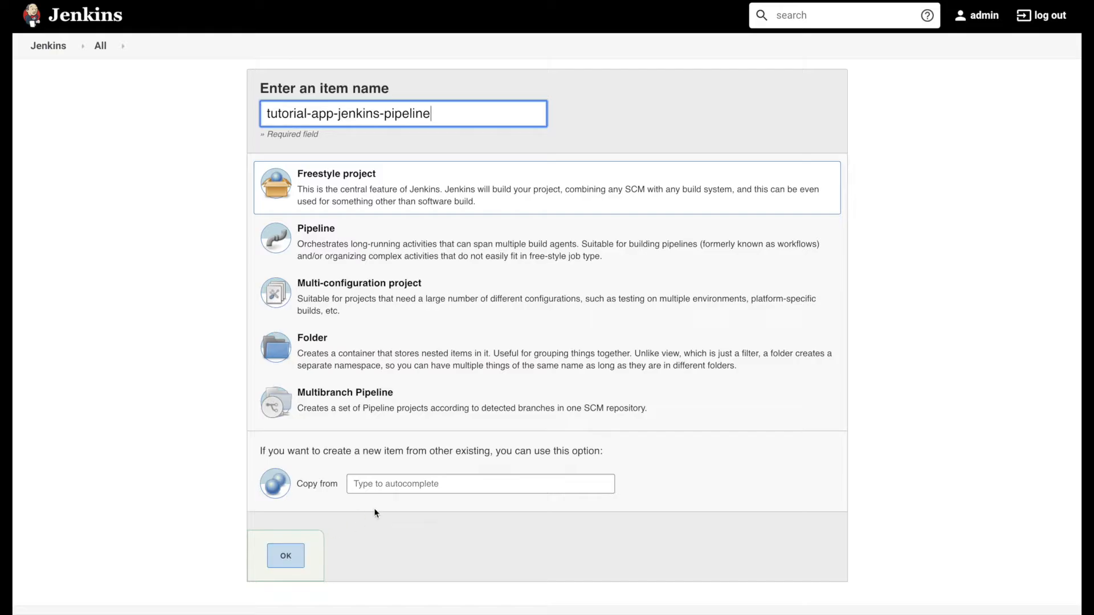
{"action": "left_click", "coordinate": [303, 558]}
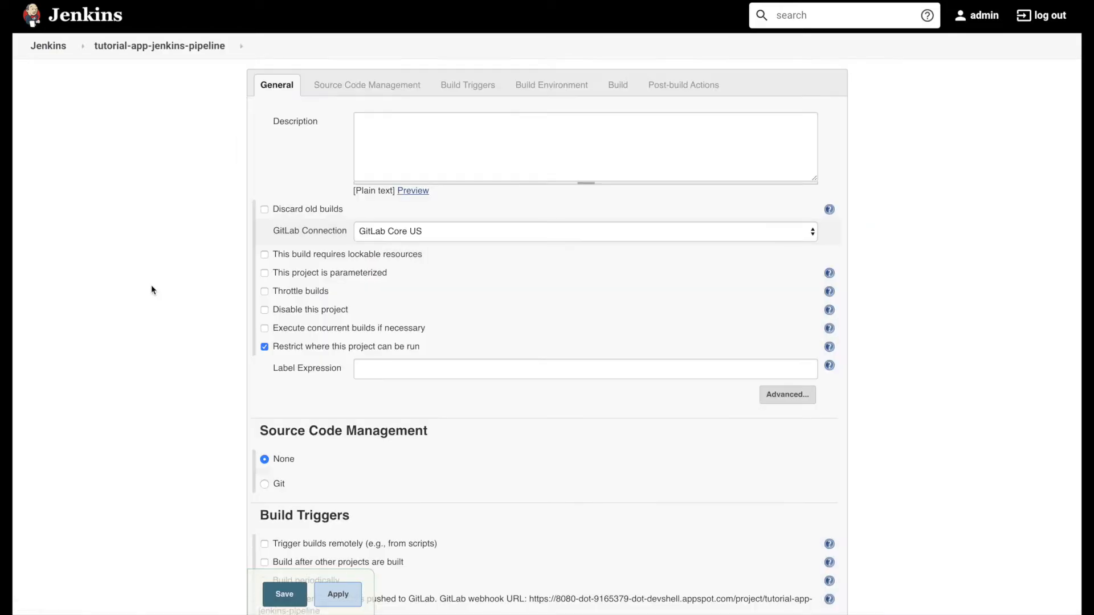
{"action": "scroll", "coordinate": [160, 242], "scroll_direction": "down", "scroll_amount": 1}
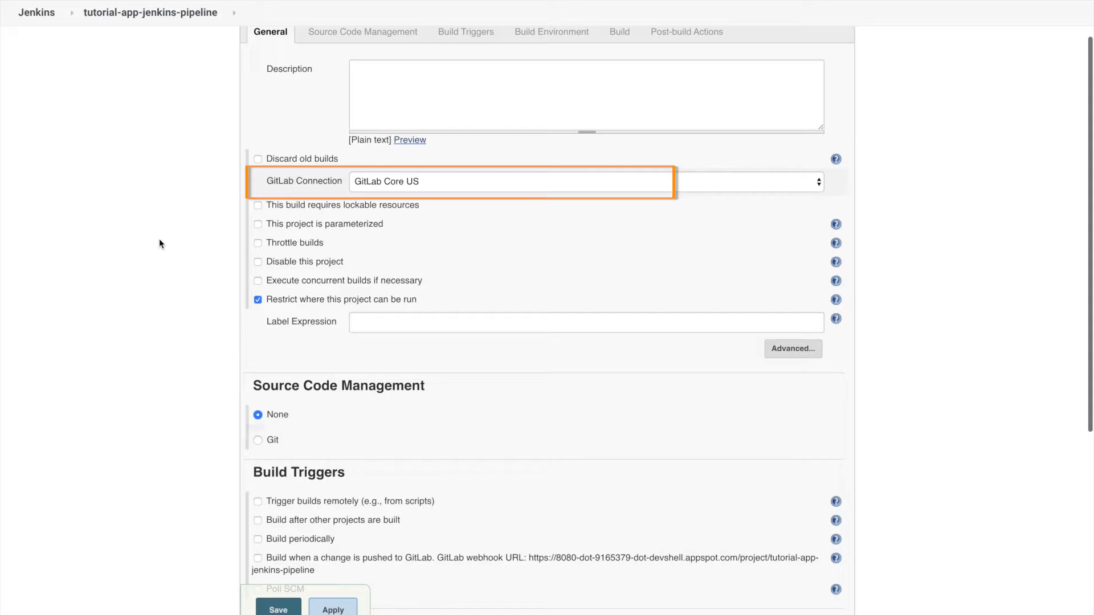
{"action": "scroll", "coordinate": [160, 242], "scroll_direction": "down", "scroll_amount": 1}
{"action": "scroll", "coordinate": [159, 238], "scroll_direction": "down", "scroll_amount": 3}
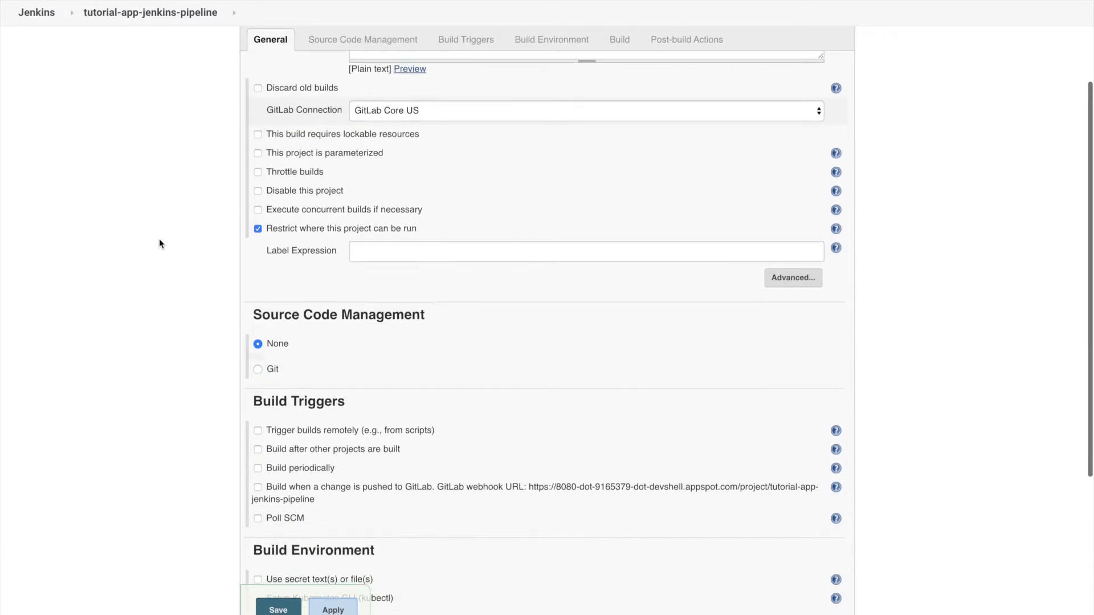
Step: Use Git source control with the GitLab repository URL and the integ_jenkins_password credential
{"action": "left_click", "coordinate": [262, 296]}
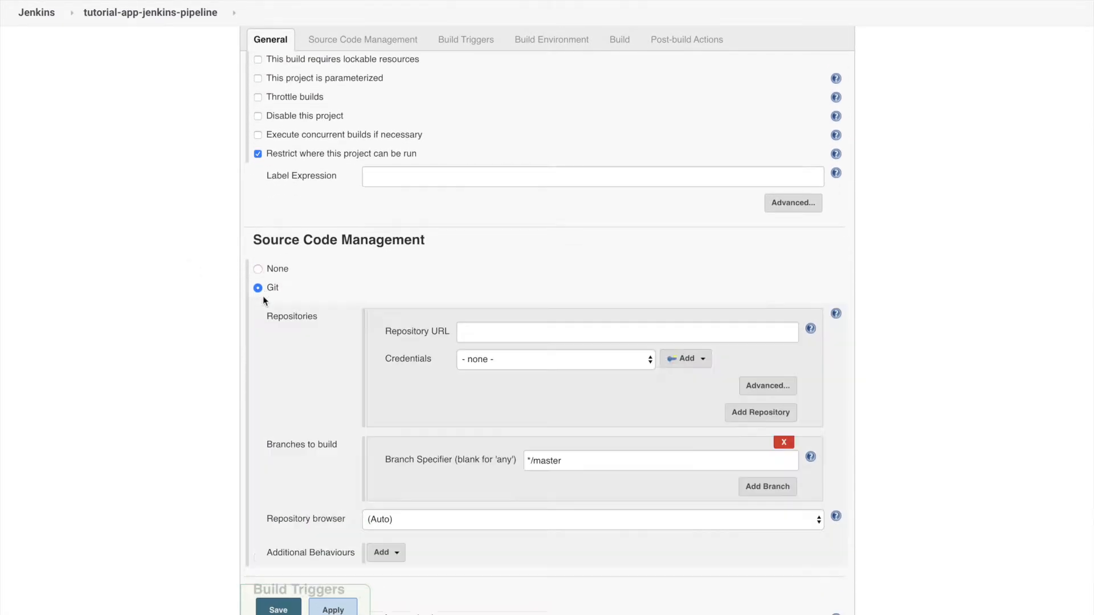
{"action": "left_click", "coordinate": [495, 333]}
{"action": "type", "text": "https://gitlab-core.us.gitlabdemo.cloud/fjdiaz/tutorial-app-jenkins-pipeline"}
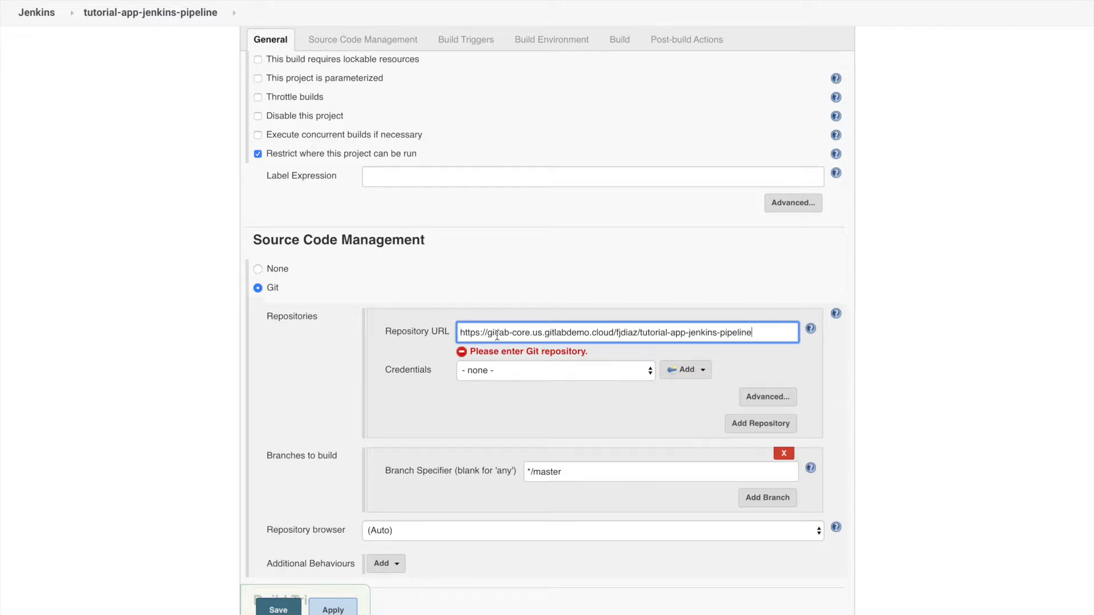
{"action": "left_click", "coordinate": [517, 366]}
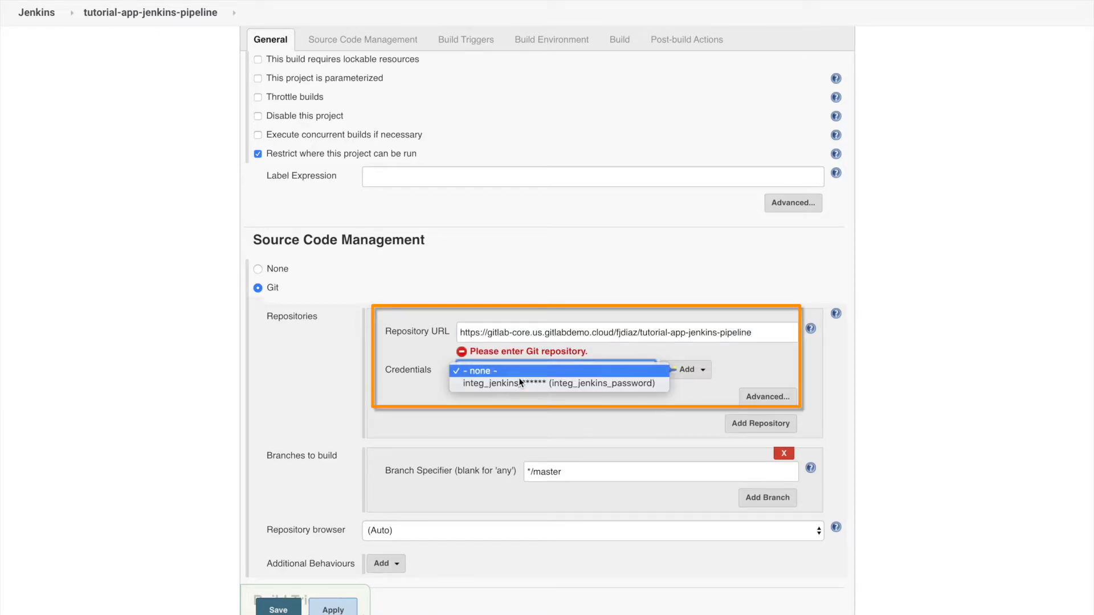
{"action": "left_click", "coordinate": [519, 381]}
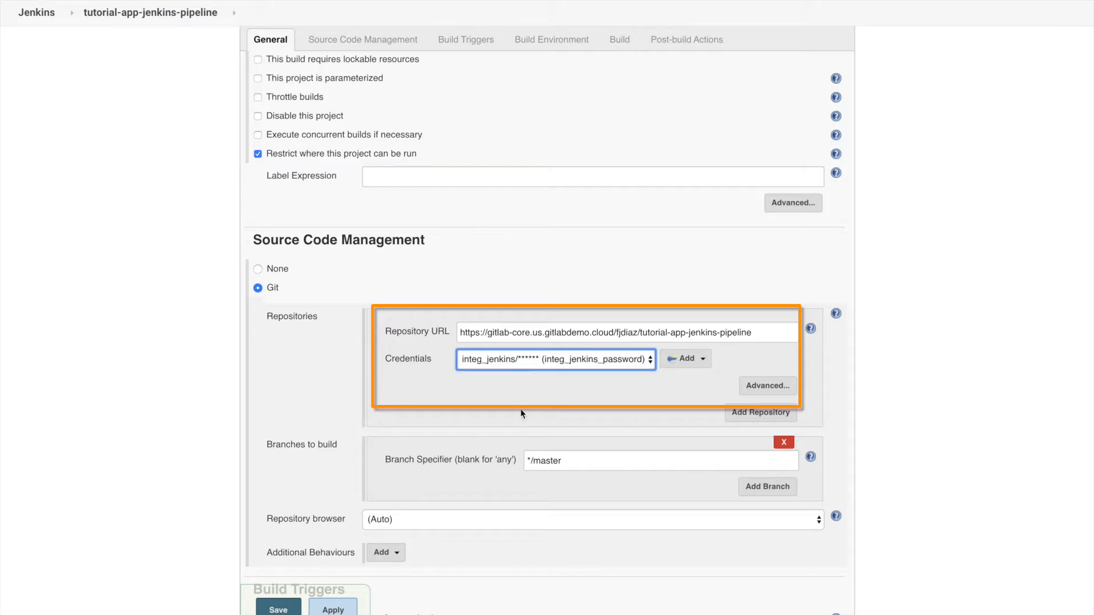
{"action": "left_click", "coordinate": [520, 410]}
{"action": "scroll", "coordinate": [520, 411], "scroll_direction": "down", "scroll_amount": 1}
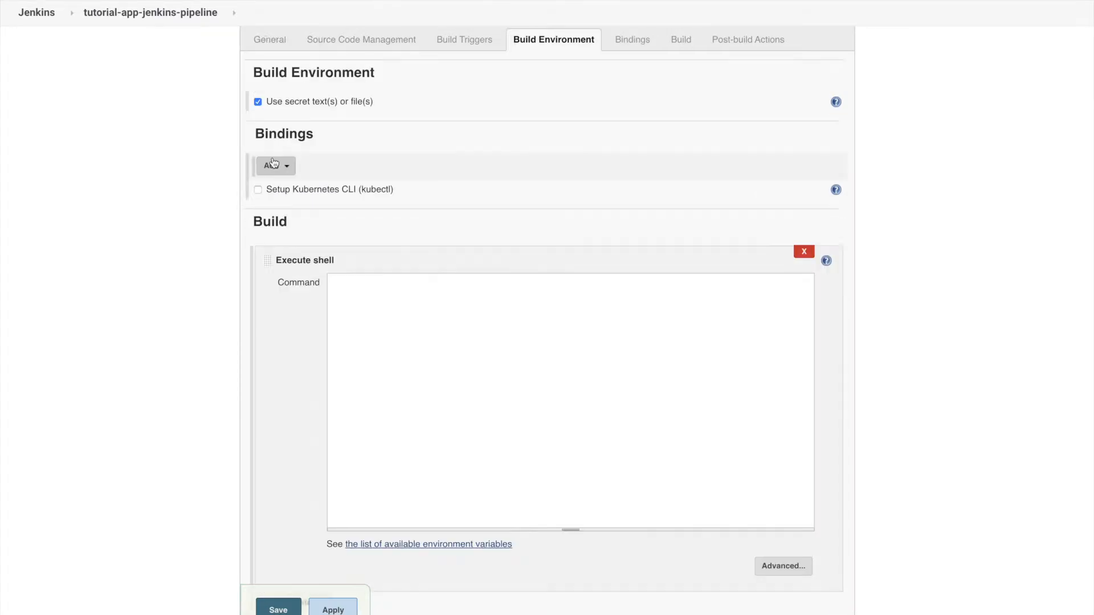
Step: Add a Secret text binding with the variable CI_REGISTRY_PASSWORD
{"action": "left_click", "coordinate": [279, 165]}
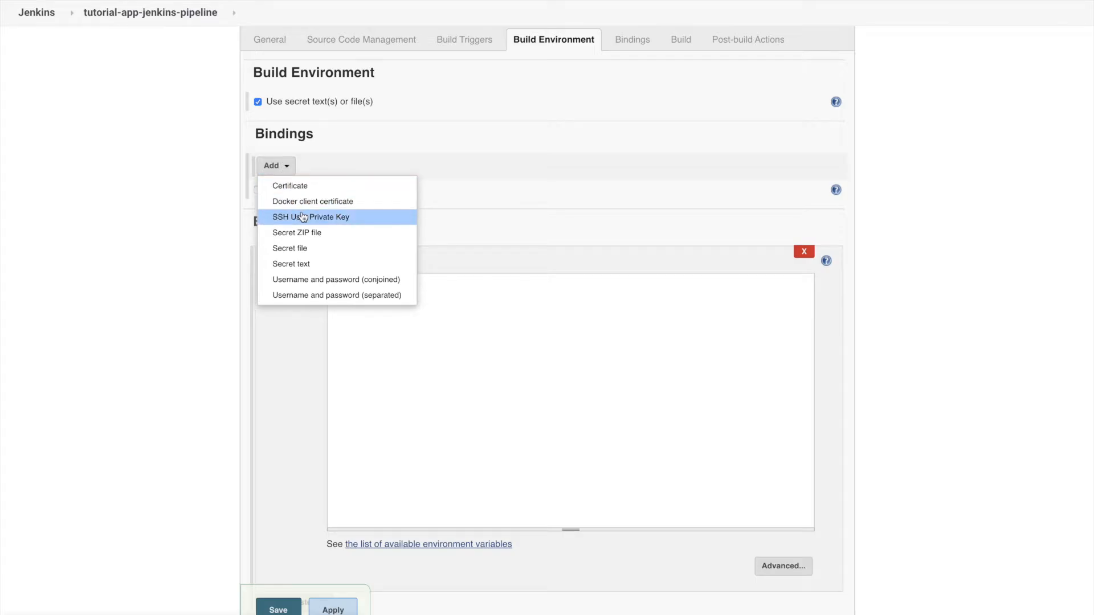
{"action": "left_click", "coordinate": [291, 264]}
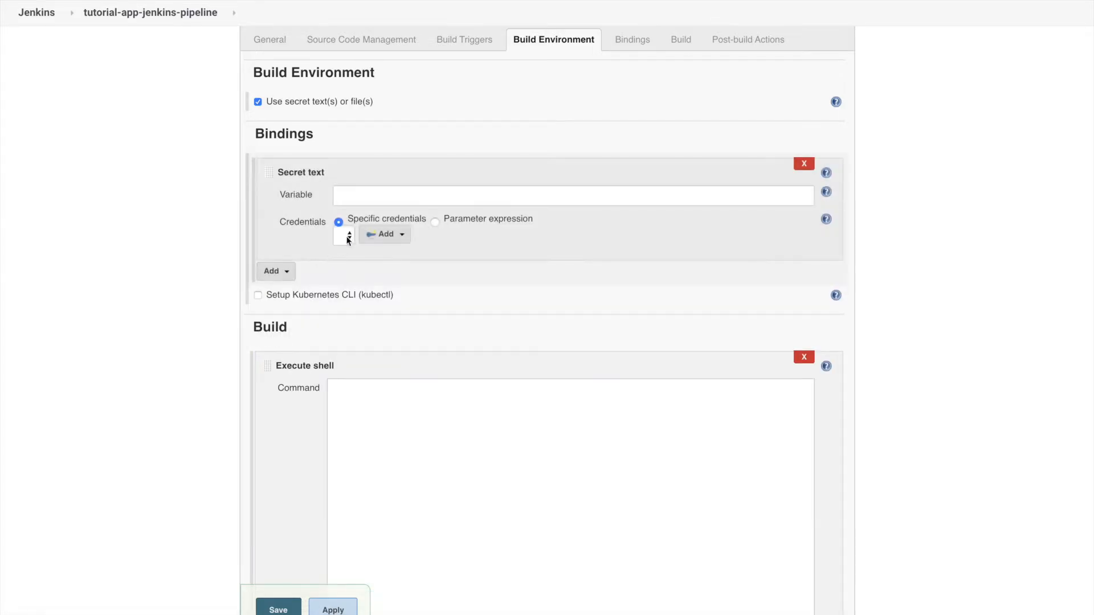
{"action": "left_click", "coordinate": [365, 198]}
{"action": "key", "text": "ctrl+v"}
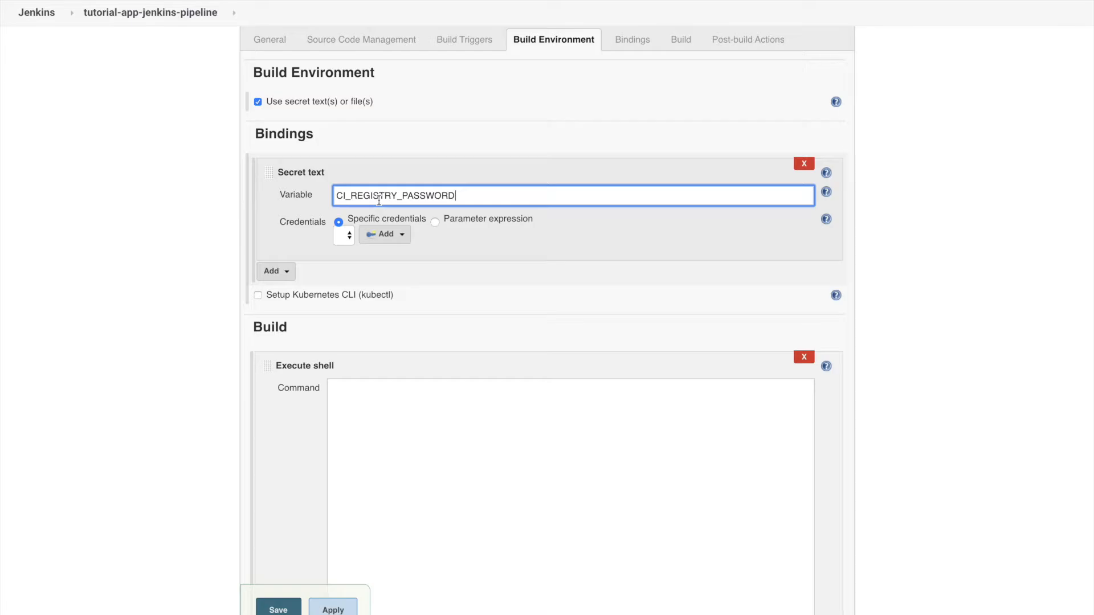
Step: Create a secret-text credential with ID registry_password, described 'container registry password'
{"action": "left_click", "coordinate": [384, 234]}
{"action": "left_click", "coordinate": [379, 254]}
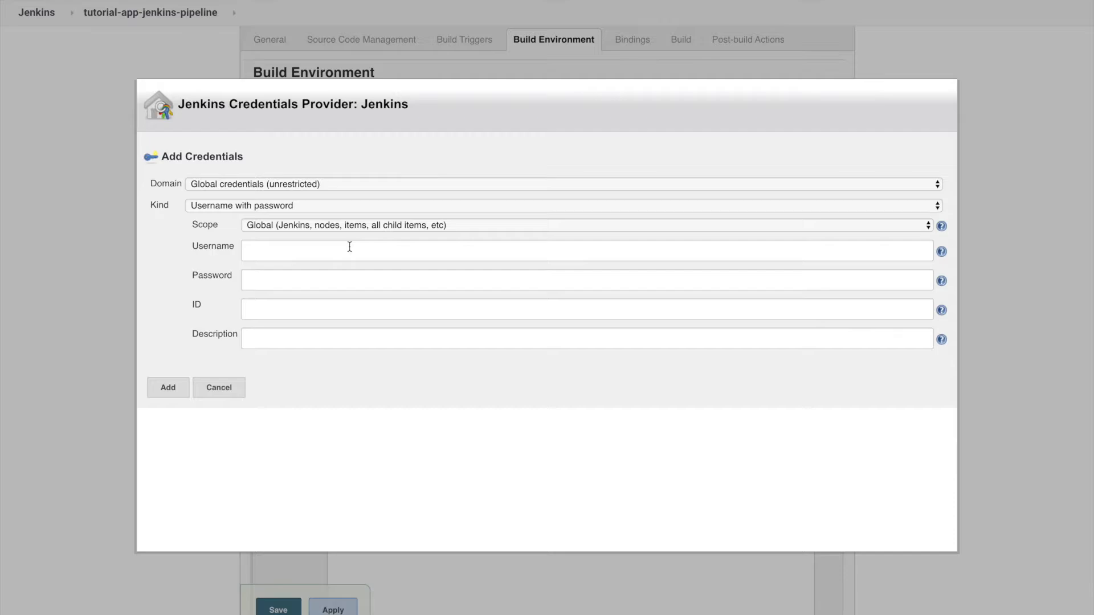
{"action": "left_click", "coordinate": [341, 206]}
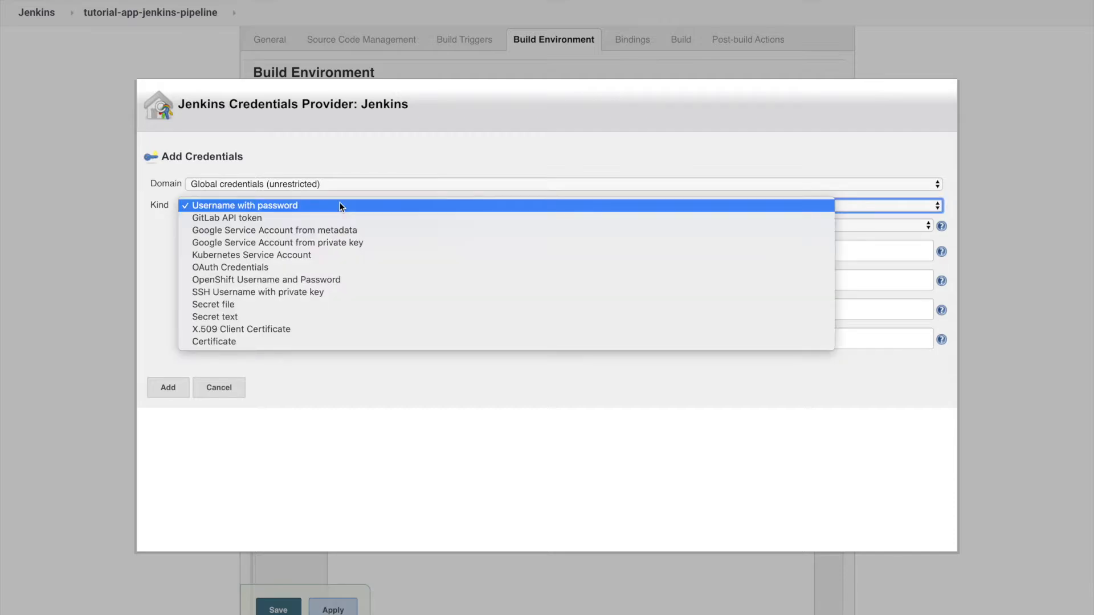
{"action": "left_click", "coordinate": [308, 316]}
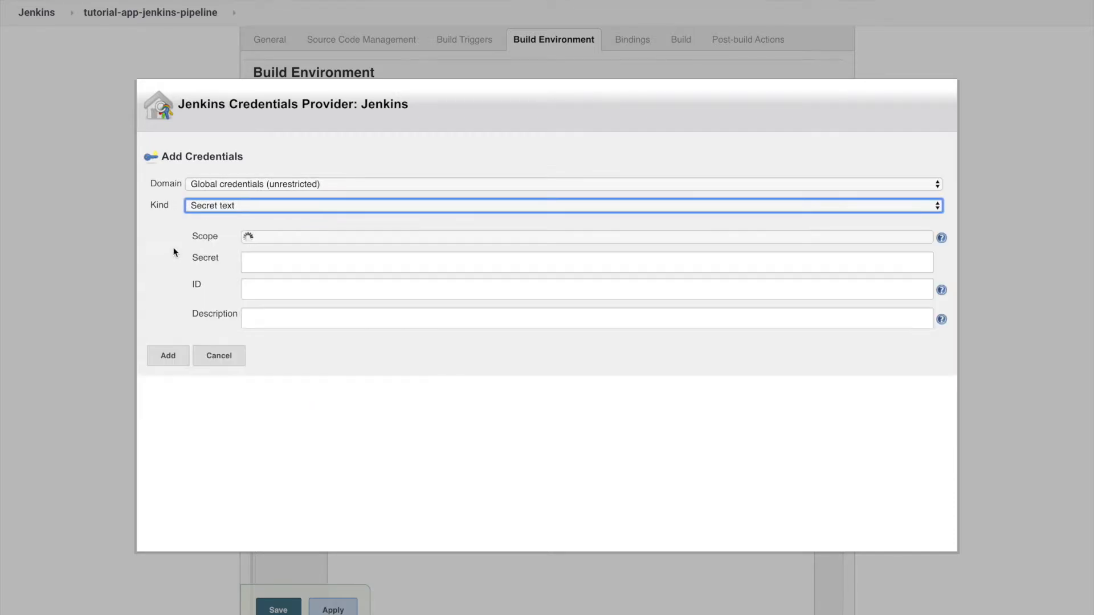
{"action": "left_click", "coordinate": [270, 265]}
{"action": "type", "text": "••••••"}
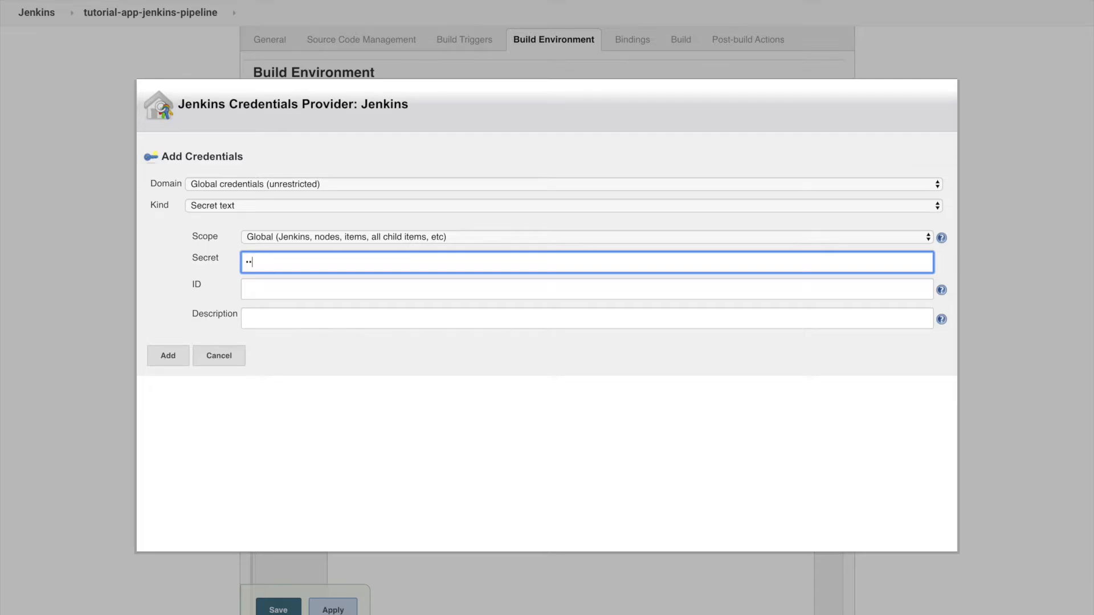
{"action": "type", "text": "•"}
{"action": "left_click", "coordinate": [270, 295]}
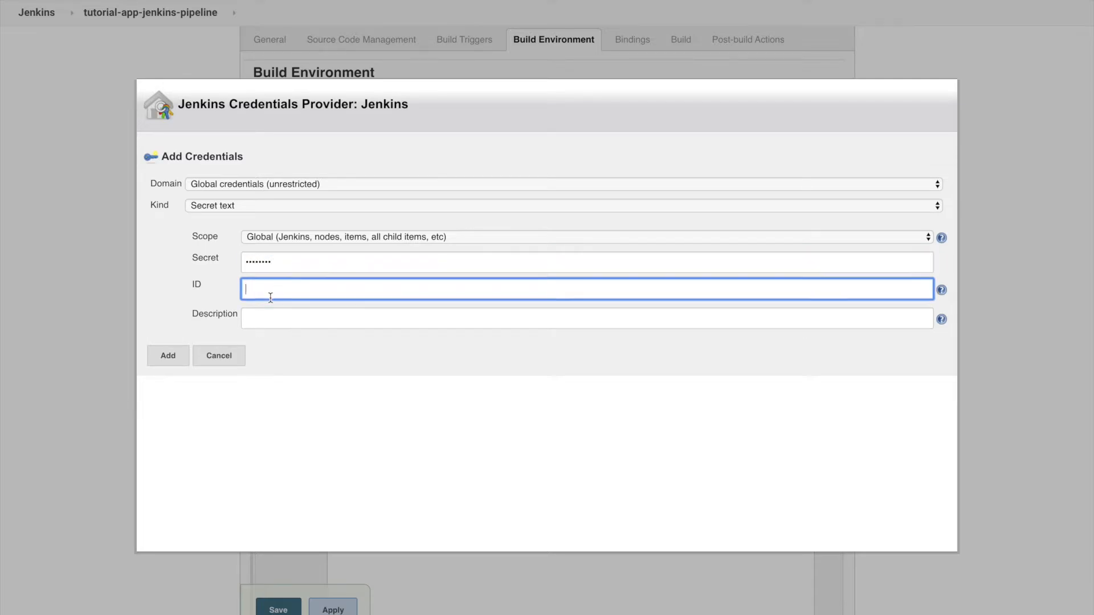
{"action": "type", "text": "registry_password"}
{"action": "left_click", "coordinate": [255, 317]}
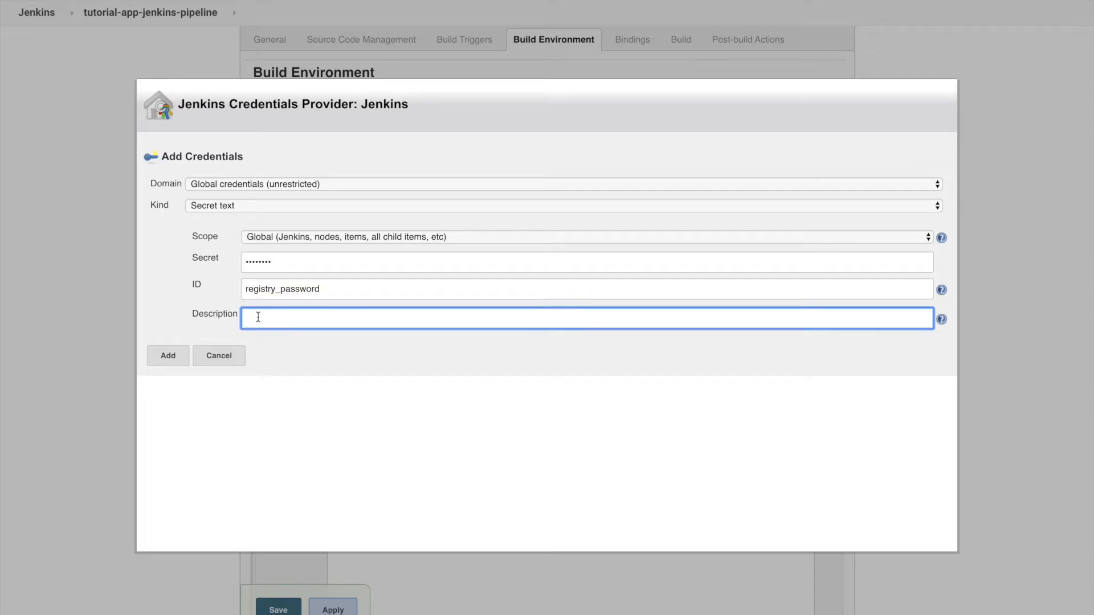
{"action": "type", "text": "container registry password"}
{"action": "left_click", "coordinate": [168, 356]}
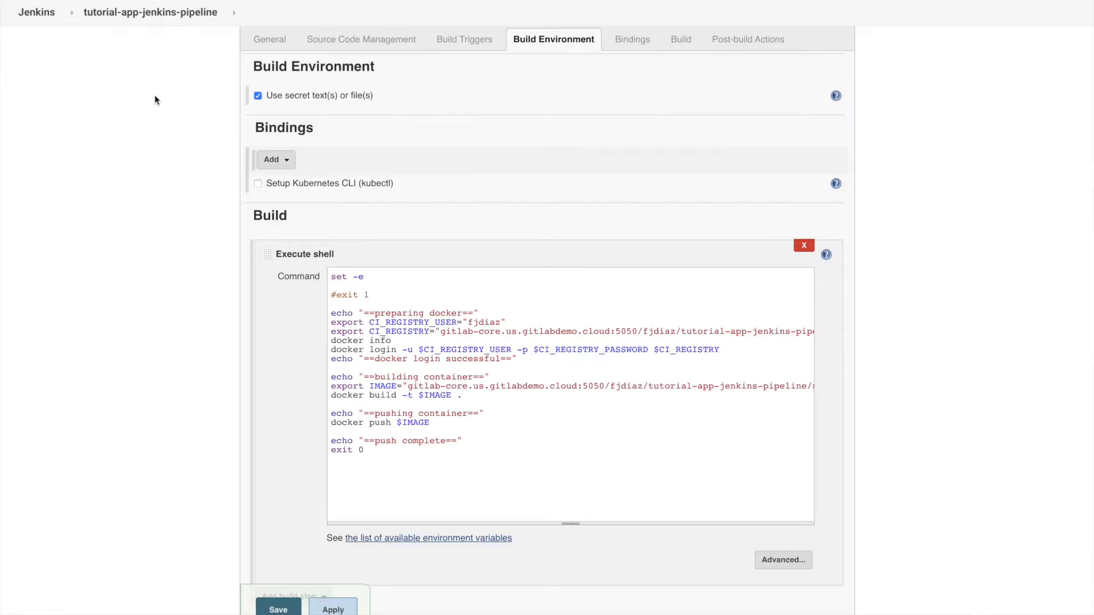
Step: Add the 'Publish build status to GitLab' post-build action and save the job
{"action": "scroll", "coordinate": [155, 94], "scroll_direction": "down", "scroll_amount": 3}
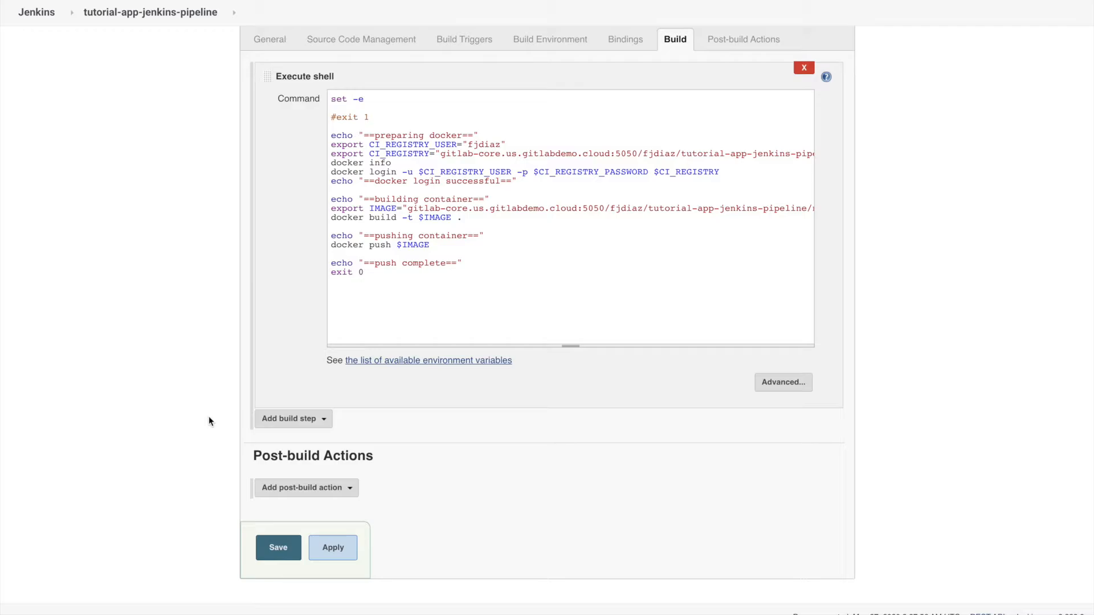
{"action": "left_click", "coordinate": [281, 488]}
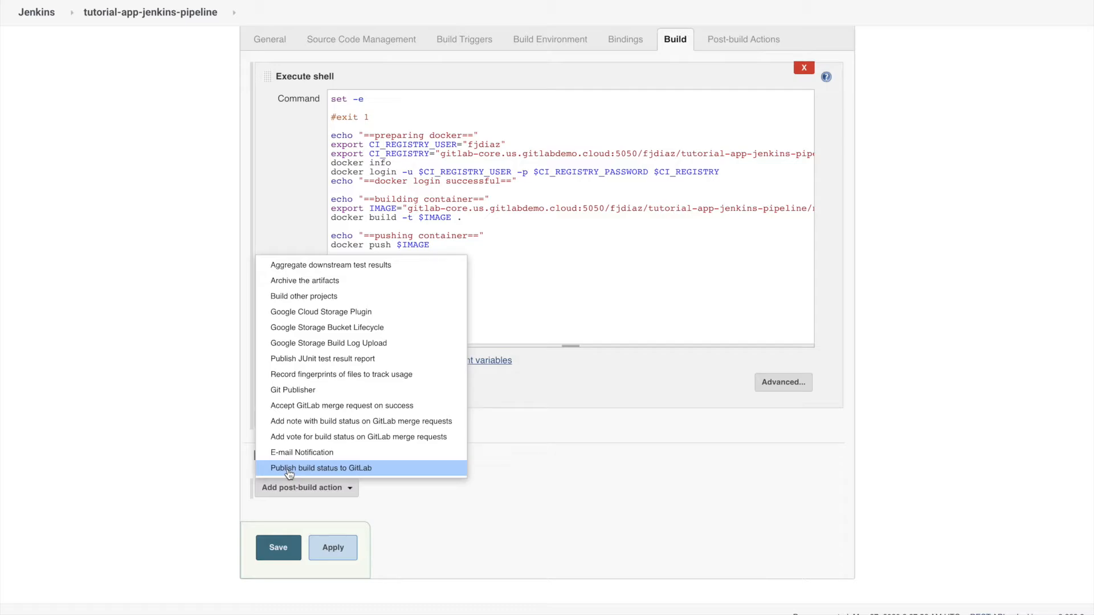
{"action": "left_click", "coordinate": [290, 469]}
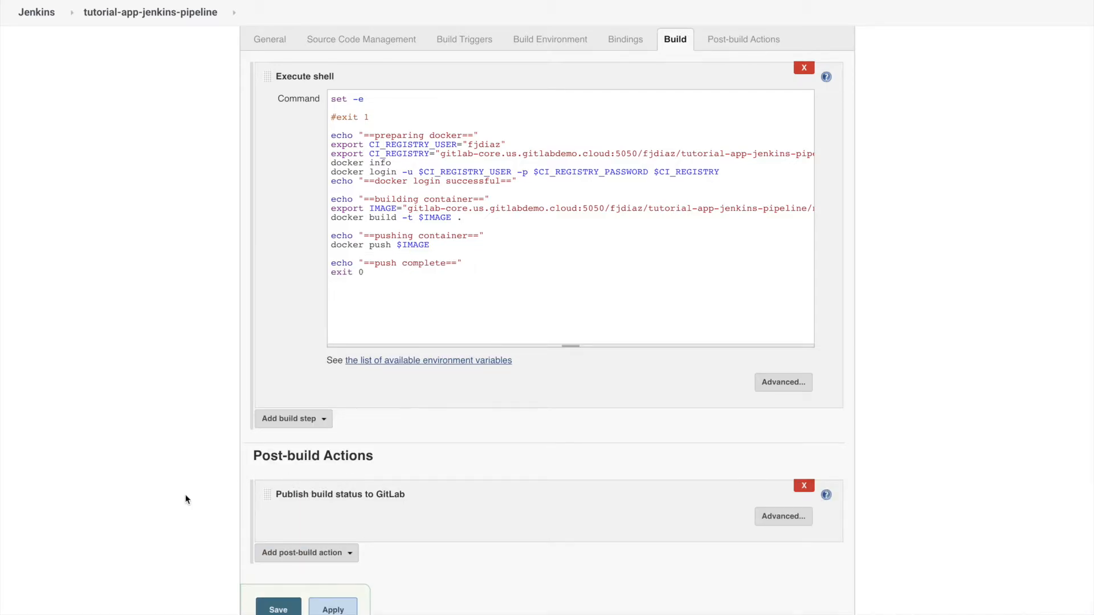
{"action": "left_click", "coordinate": [278, 607]}
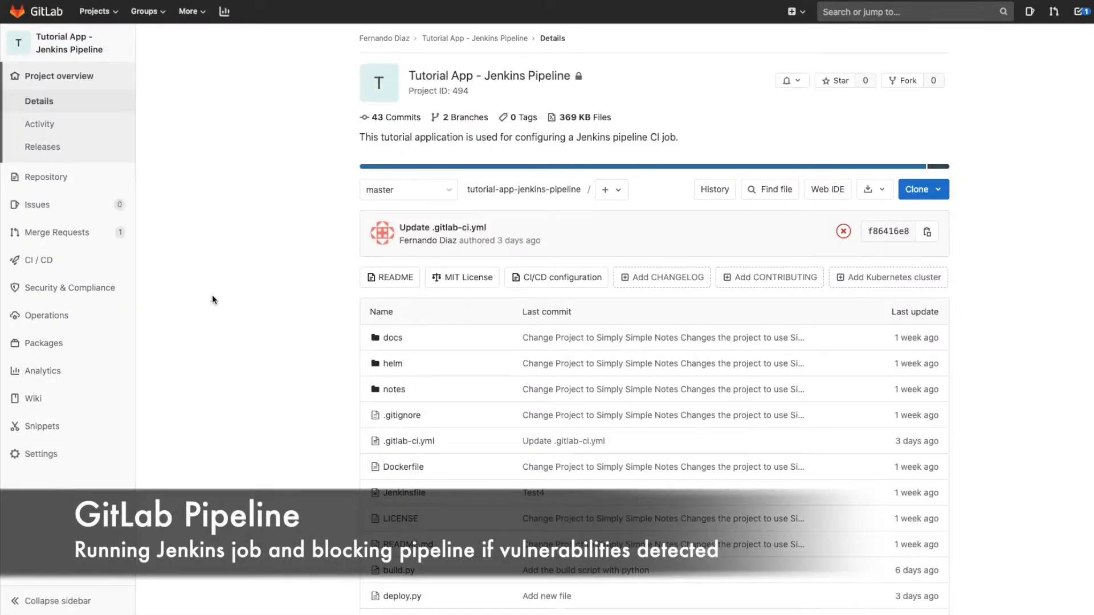
Step: Open the pipeline's details, then the .gitlab-ci.yml file
{"action": "left_click", "coordinate": [837, 236]}
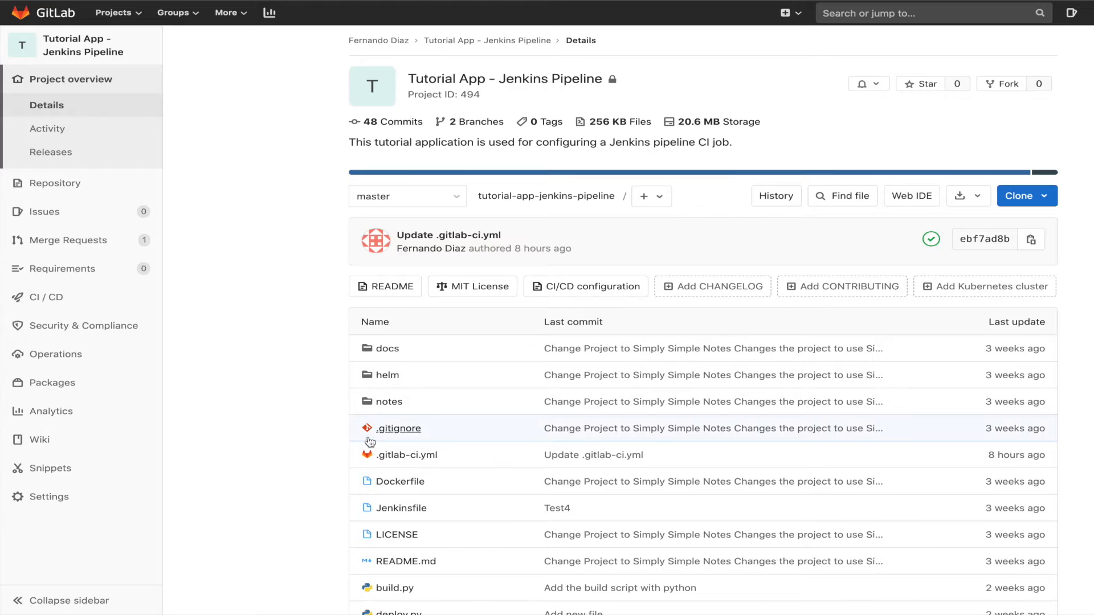
{"action": "left_click", "coordinate": [392, 456]}
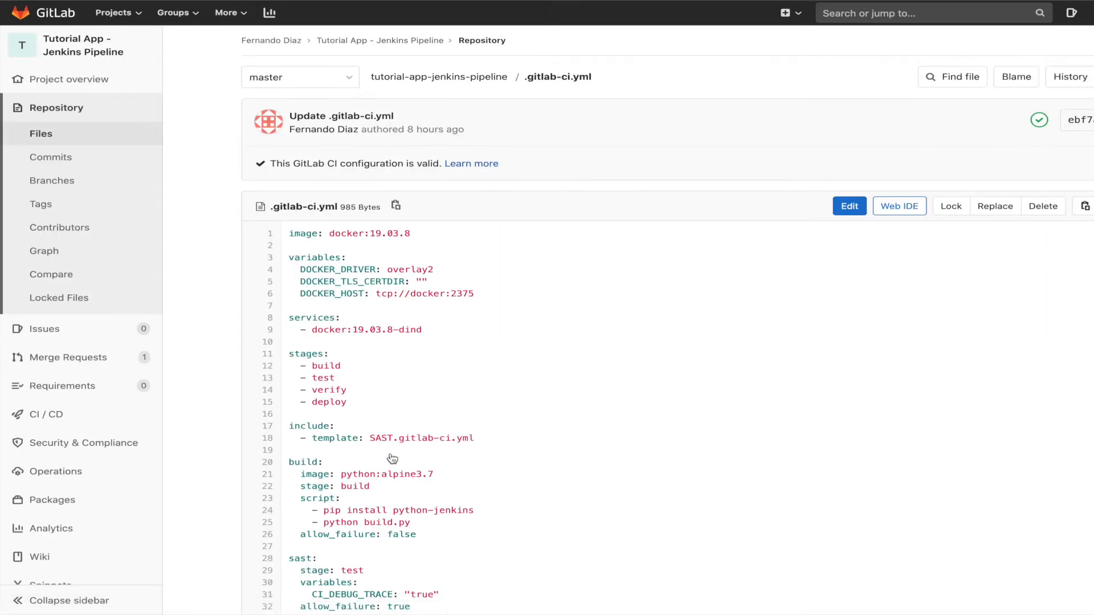
Step: Scroll through .gitlab-ci.yml to review its build stage
{"action": "scroll", "coordinate": [392, 457], "scroll_direction": "down", "scroll_amount": 4}
{"action": "scroll", "coordinate": [392, 458], "scroll_direction": "down", "scroll_amount": 3}
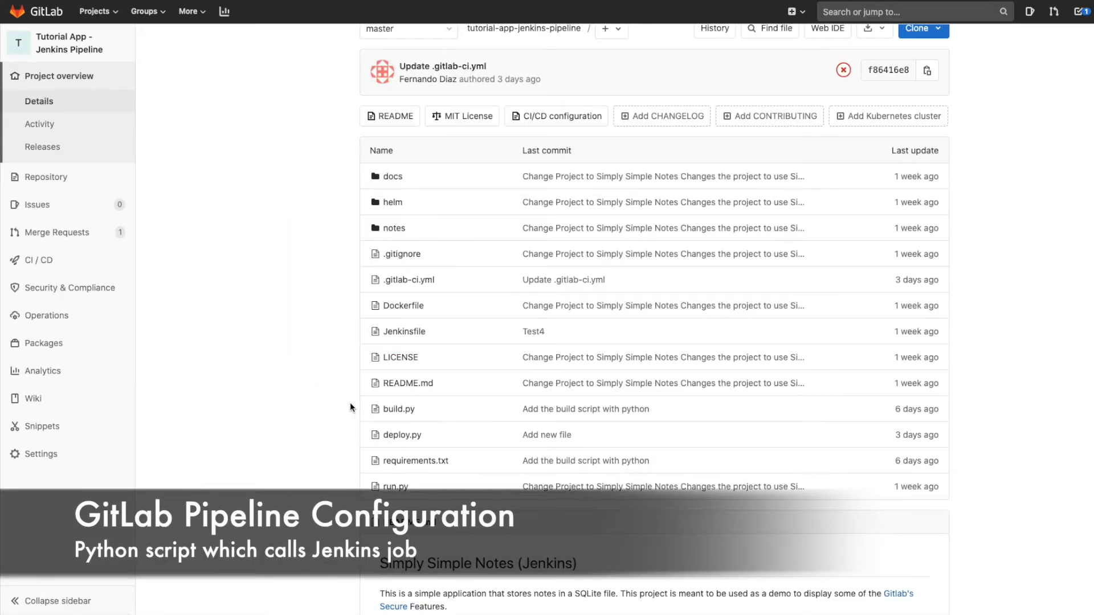
Step: Review build.py, then follow the passed pipeline's jenkins-build-status job to Jenkins Build #80
{"action": "left_click", "coordinate": [383, 410]}
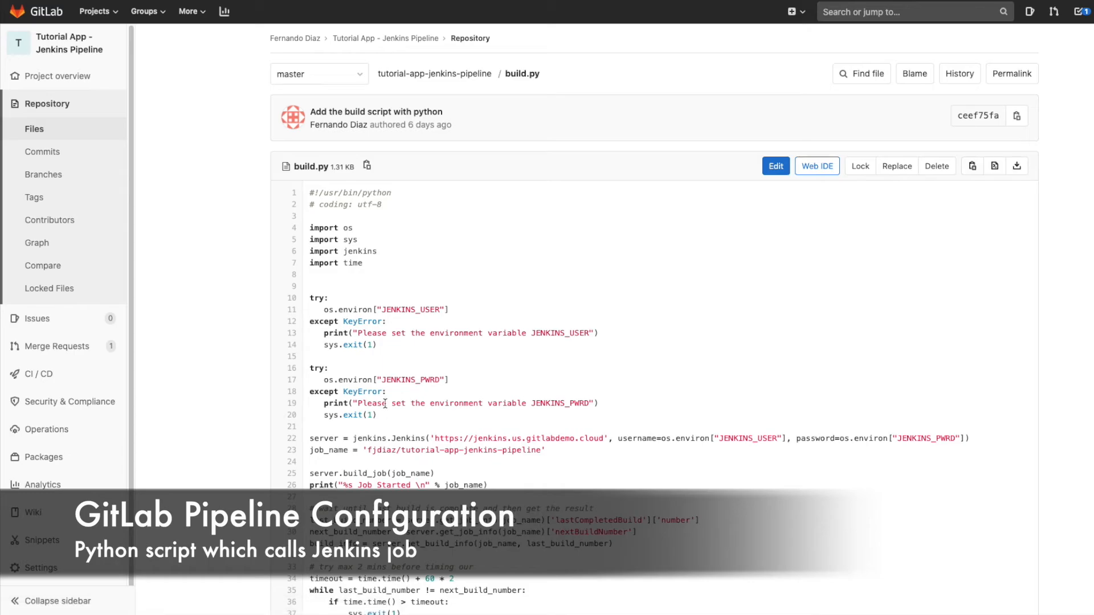
{"action": "scroll", "coordinate": [383, 411], "scroll_direction": "down", "scroll_amount": 3}
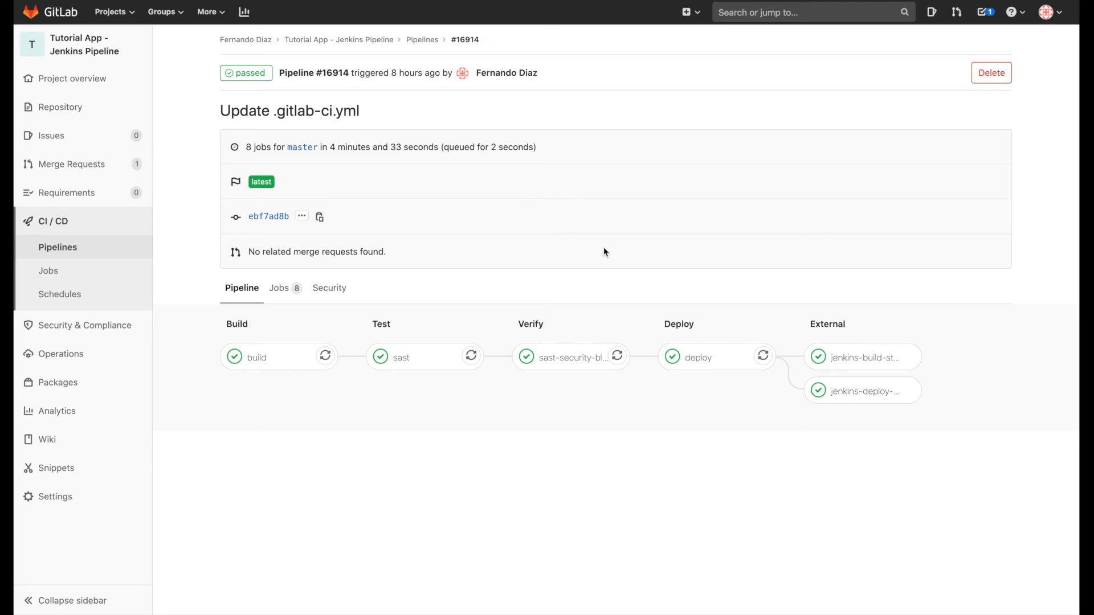
{"action": "left_click", "coordinate": [841, 359]}
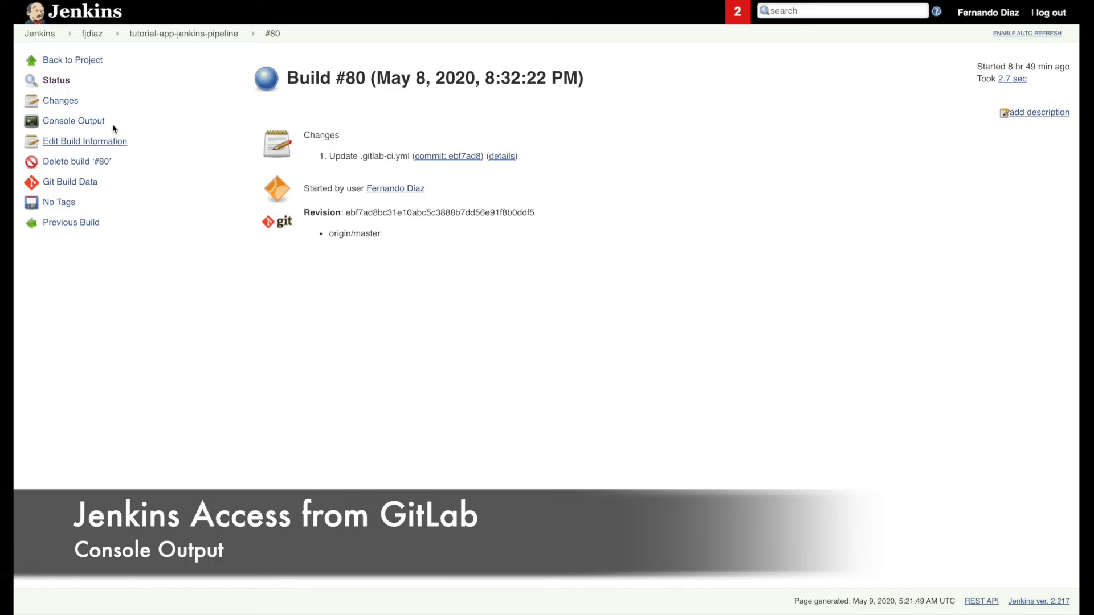
Step: Show Build #80's console log down to the notes:1.0 image push and Finished: SUCCESS
{"action": "left_click", "coordinate": [86, 122]}
{"action": "scroll", "coordinate": [317, 261], "scroll_direction": "down", "scroll_amount": 5}
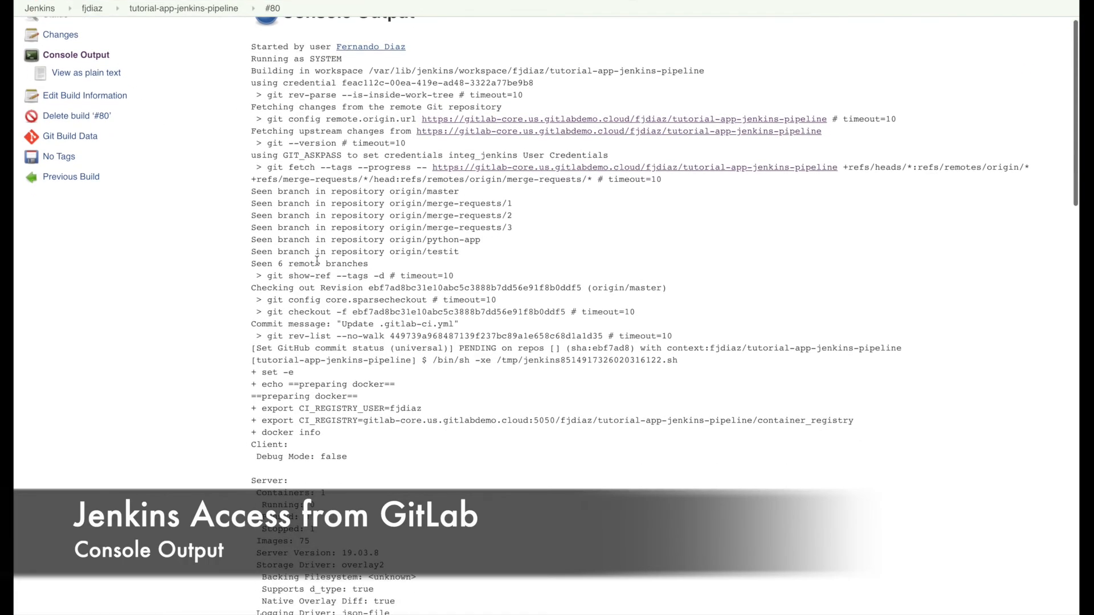
{"action": "scroll", "coordinate": [317, 261], "scroll_direction": "down", "scroll_amount": 10}
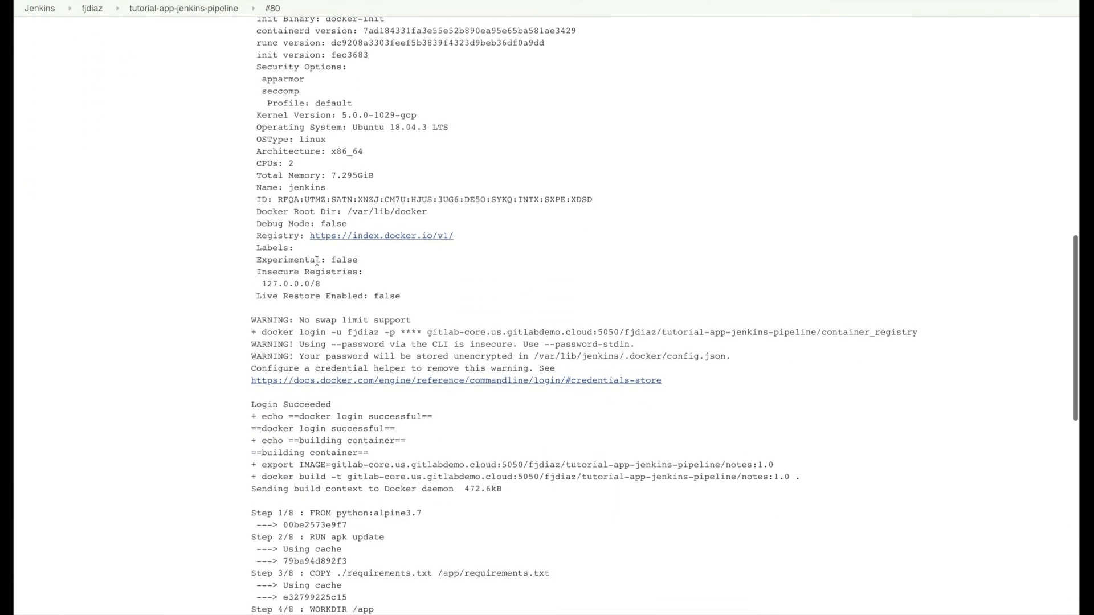
{"action": "scroll", "coordinate": [316, 261], "scroll_direction": "down", "scroll_amount": 12}
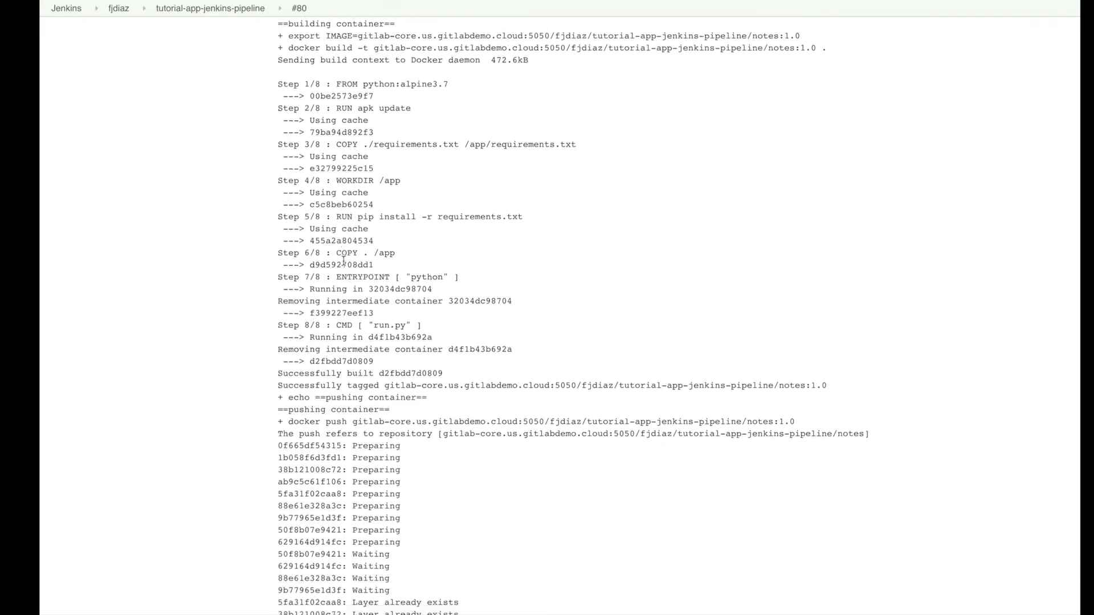